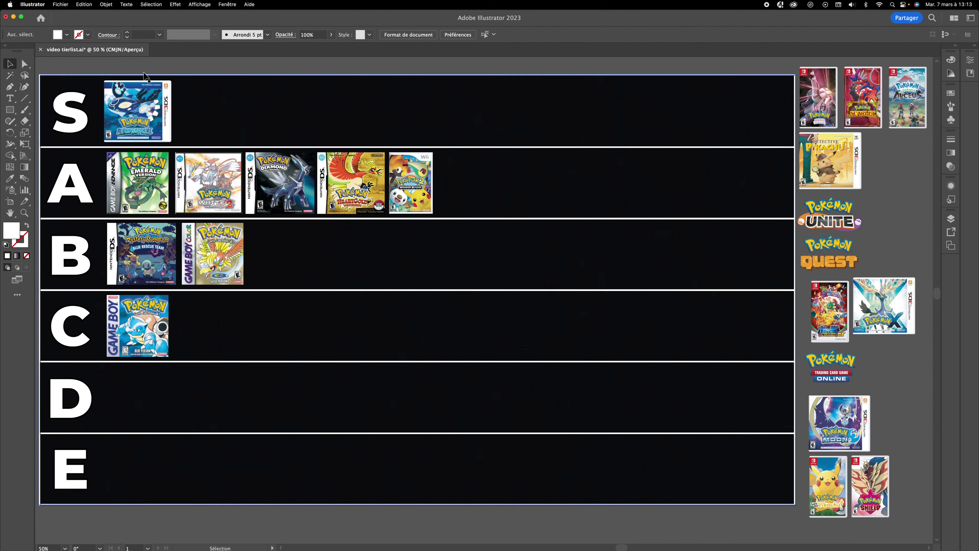
click(158, 120)
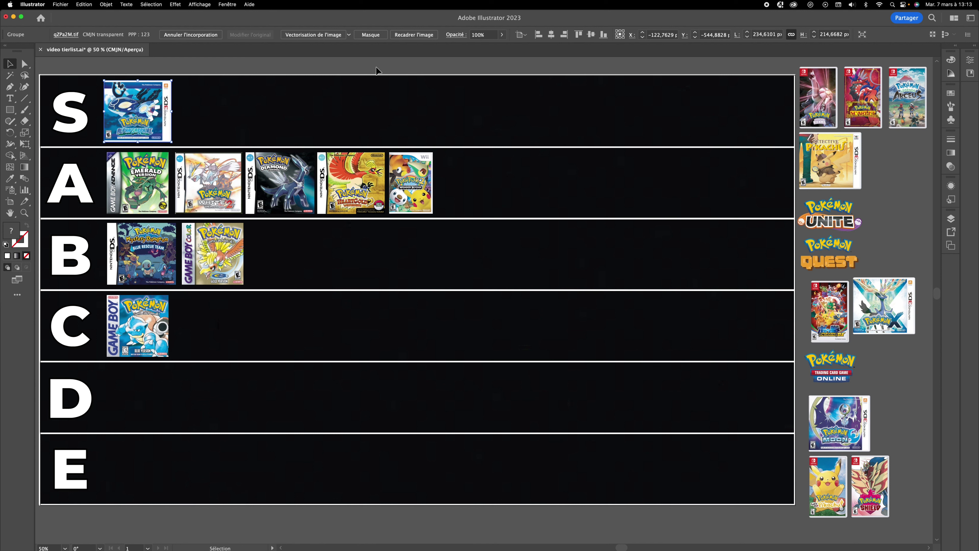
click(367, 61)
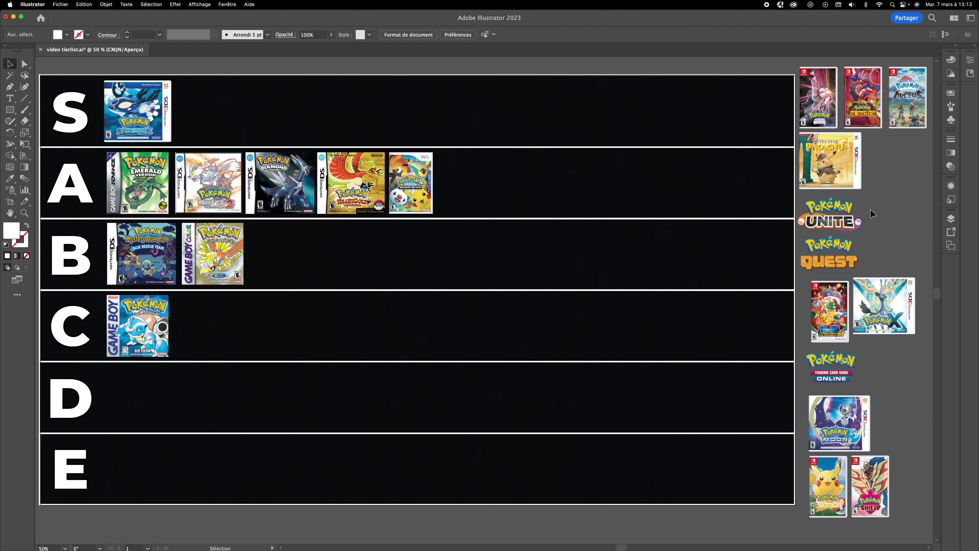
scroll(771, 185, left, 3)
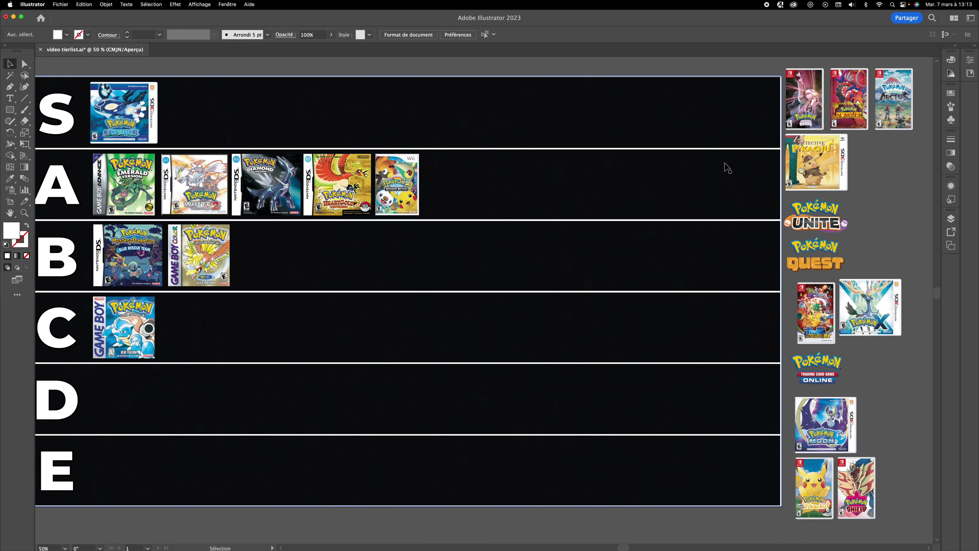
scroll(727, 167, right, 1)
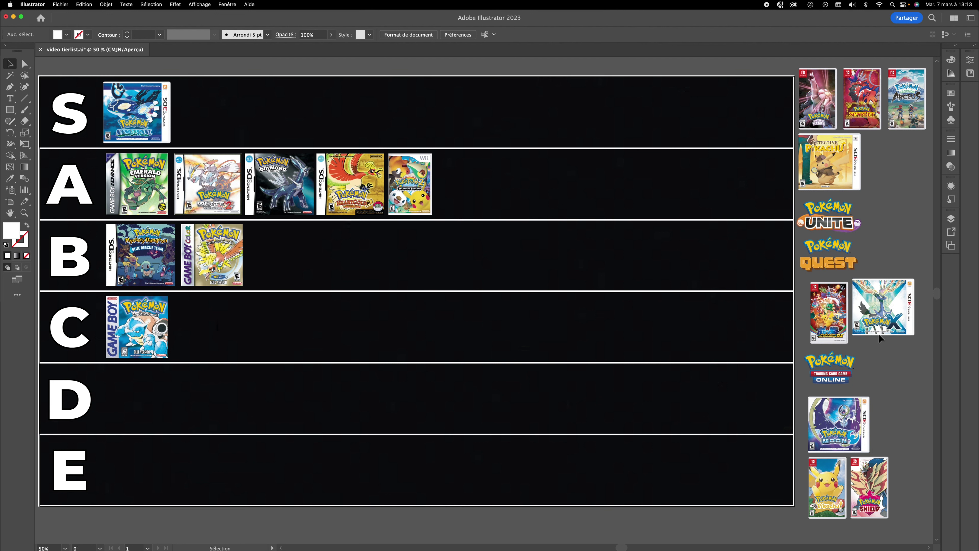
- Place the Pokémon Trading Card Game Online logo at the start of row B, shifting the Blue Rescue Team and Gold covers right
drag(845, 369, 214, 245)
drag(210, 266, 283, 262)
click(160, 262)
shift+click(204, 262)
drag(103, 258, 141, 259)
drag(218, 253, 221, 253)
- Distribute the logo and the two game covers evenly along row B
click(287, 283)
shift+click(220, 254)
shift+click(135, 255)
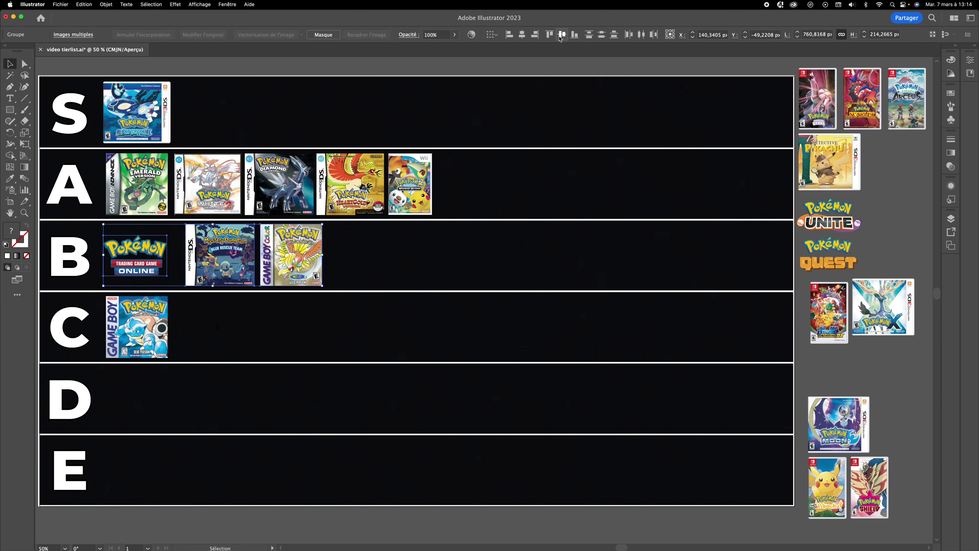
click(642, 34)
click(366, 68)
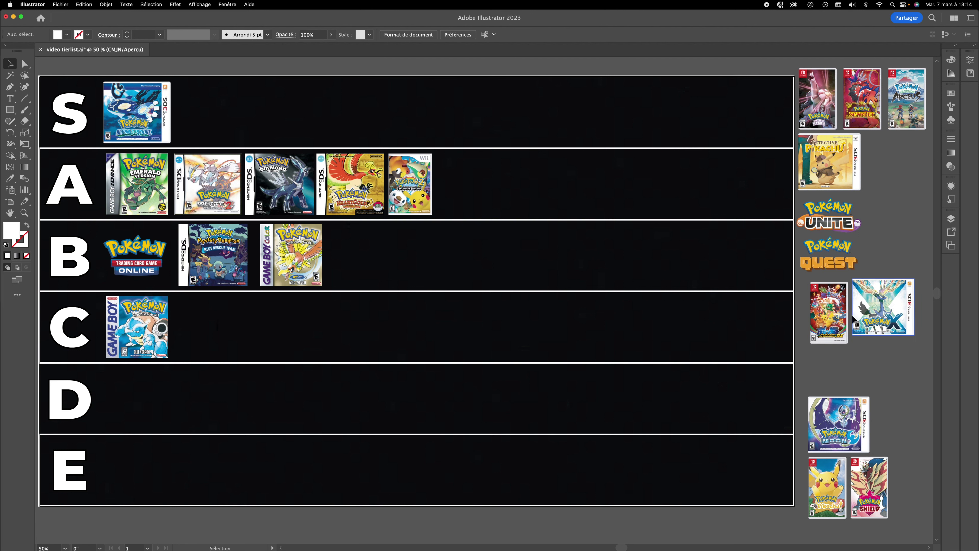
- Shift the Pokkén Tournament and Pokémon X covers slightly left beside the board
mouse_move(838, 312)
mouse_down()
mouse_move(825, 311)
mouse_move(854, 313)
mouse_up()
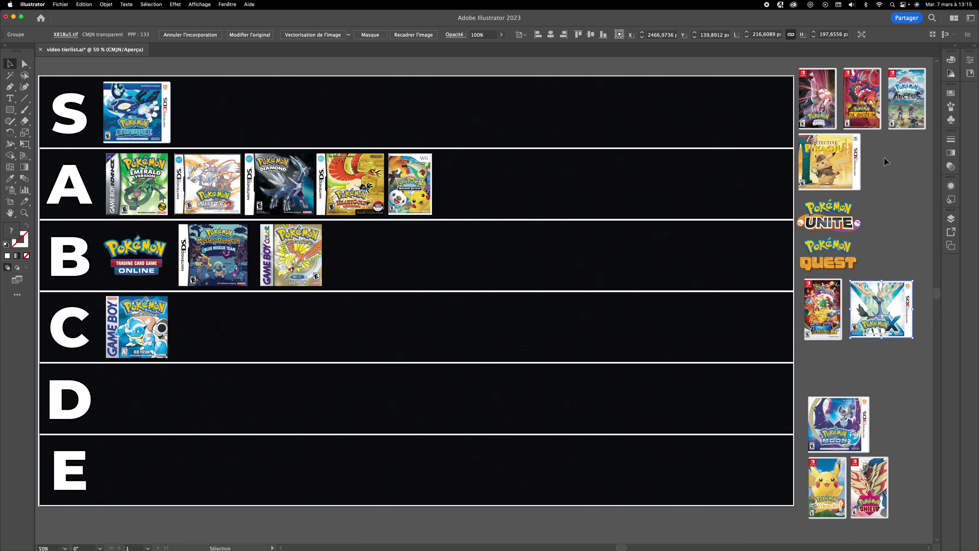
click(804, 56)
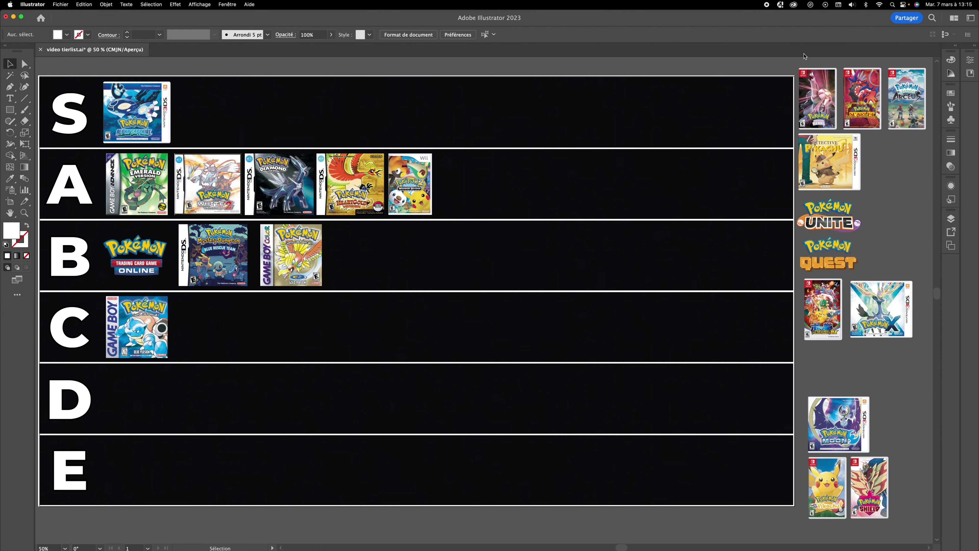
click(847, 159)
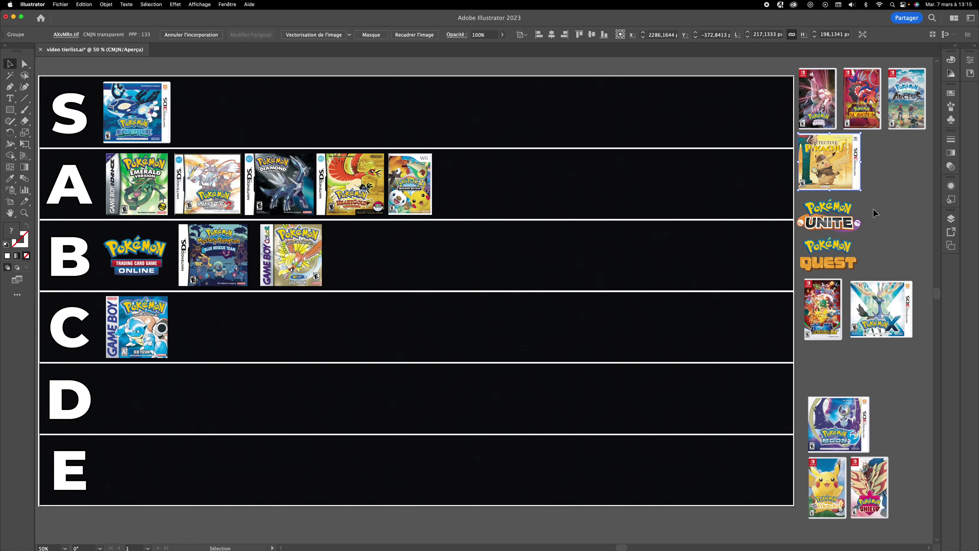
- Move the Pokémon X cover onto the board across rows A and B and scale it to about 214.67 px high
drag(888, 308, 531, 341)
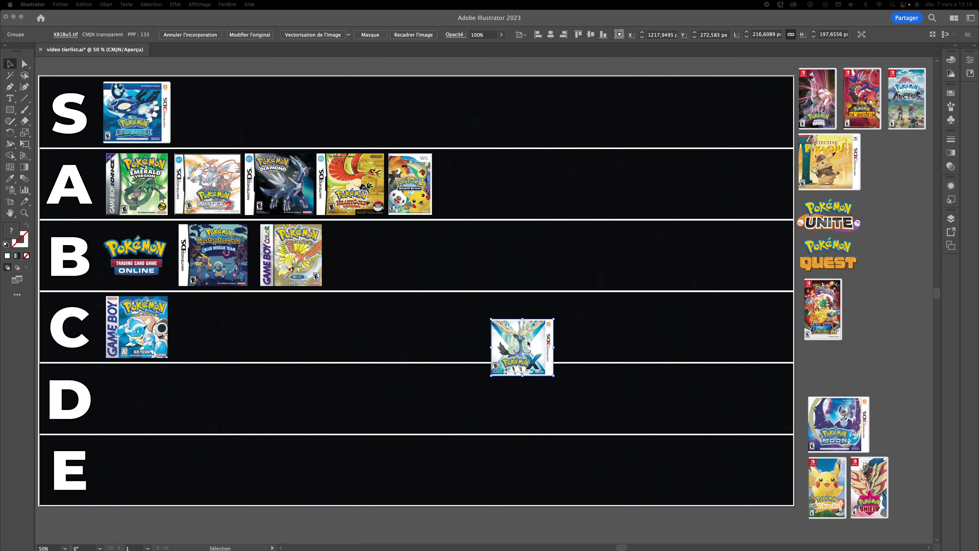
drag(528, 341, 514, 219)
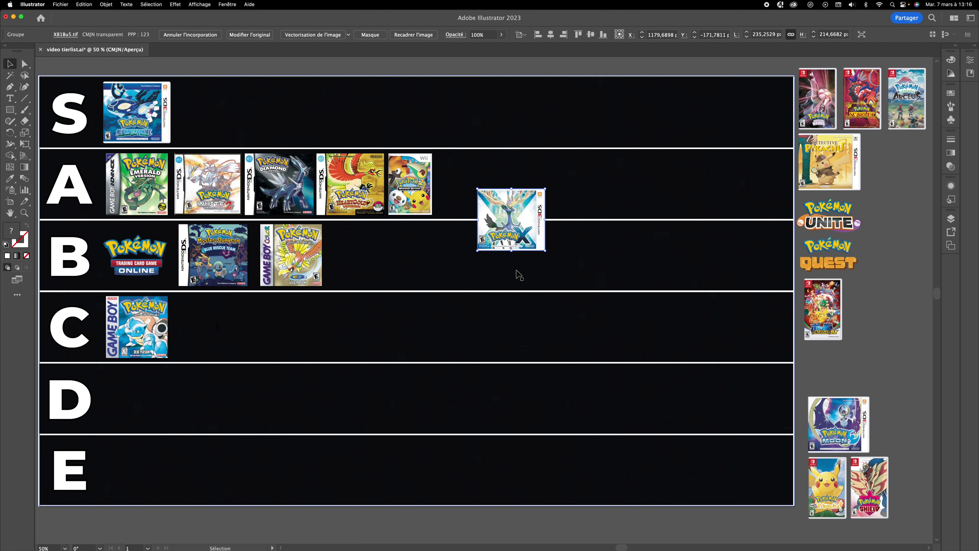
click(162, 136)
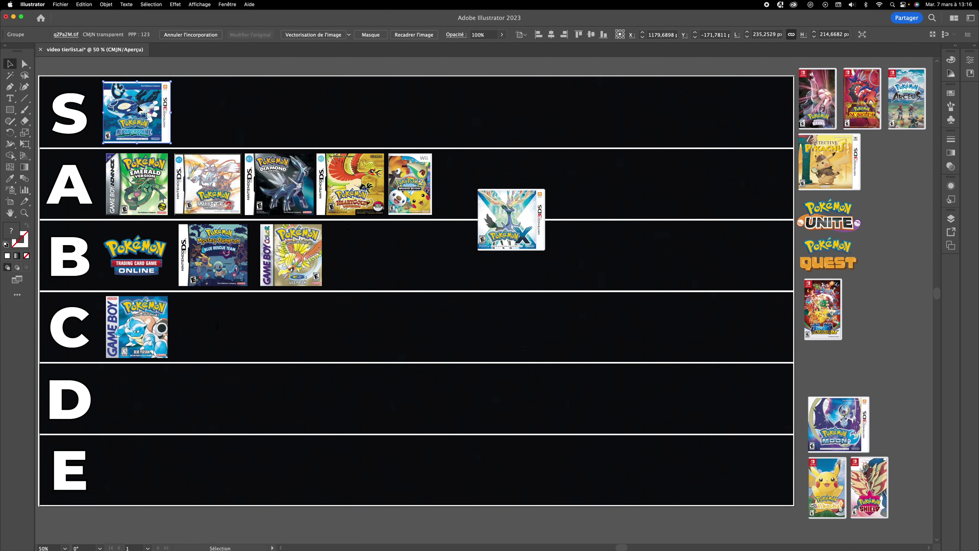
click(500, 227)
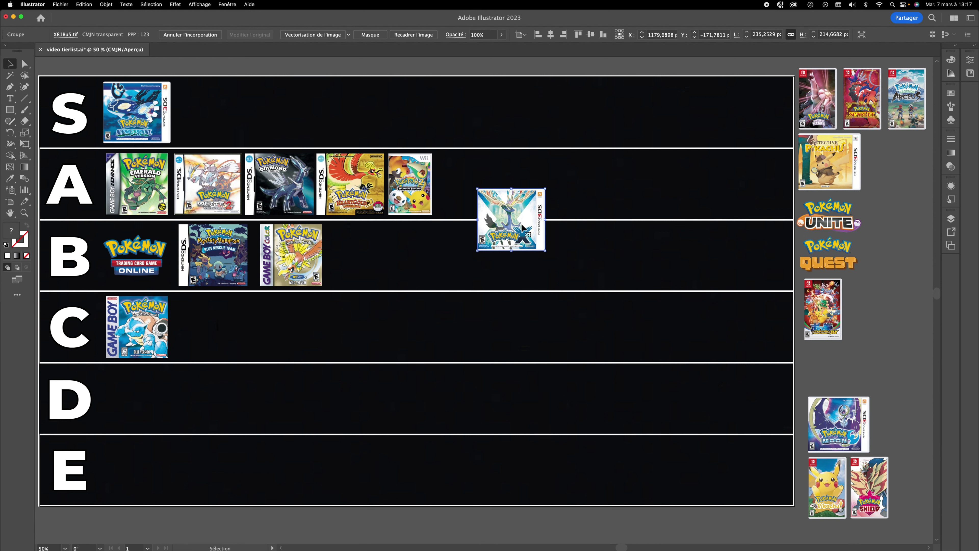
- Insert the Pokémon X cover between White 2 and Diamond in row A, shifting Diamond, HeartGold and the Wii cover right
drag(523, 227, 292, 131)
click(281, 185)
shift+click(352, 185)
shift+click(403, 181)
drag(334, 191, 410, 189)
drag(279, 123, 279, 184)
- Align the six row A covers on a common horizontal line and try distributing them evenly along the row
shift+click(142, 182)
shift+click(207, 184)
shift+click(355, 185)
shift+click(426, 185)
shift+click(486, 185)
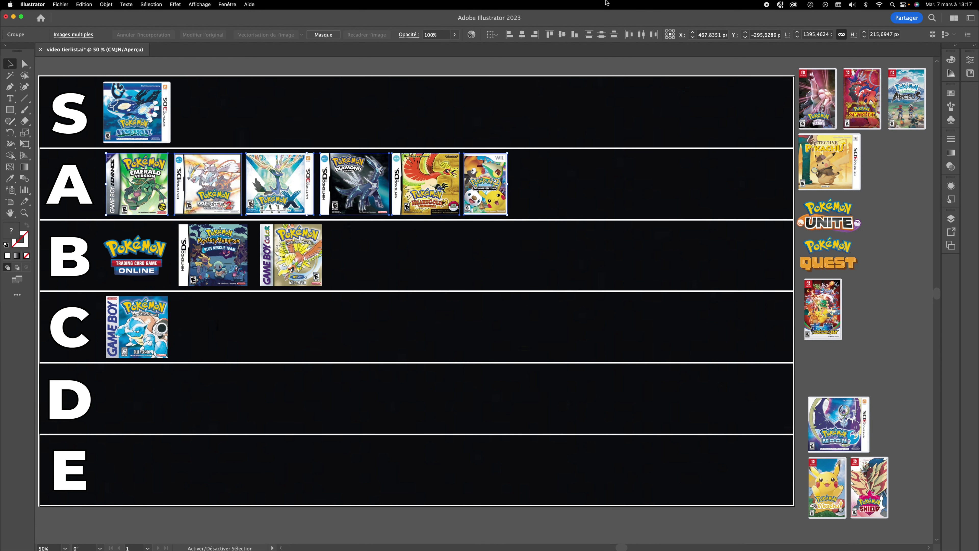
click(641, 35)
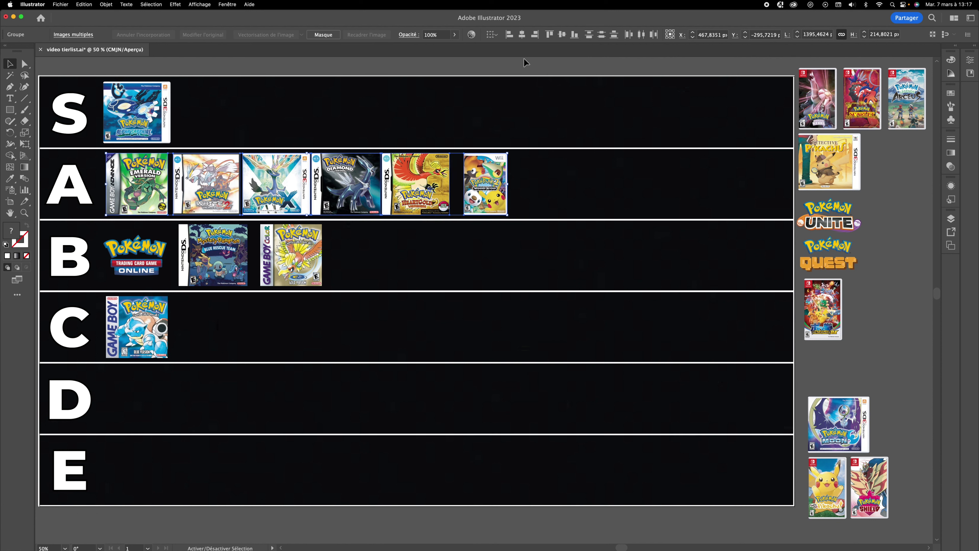
key(a)
click(438, 72)
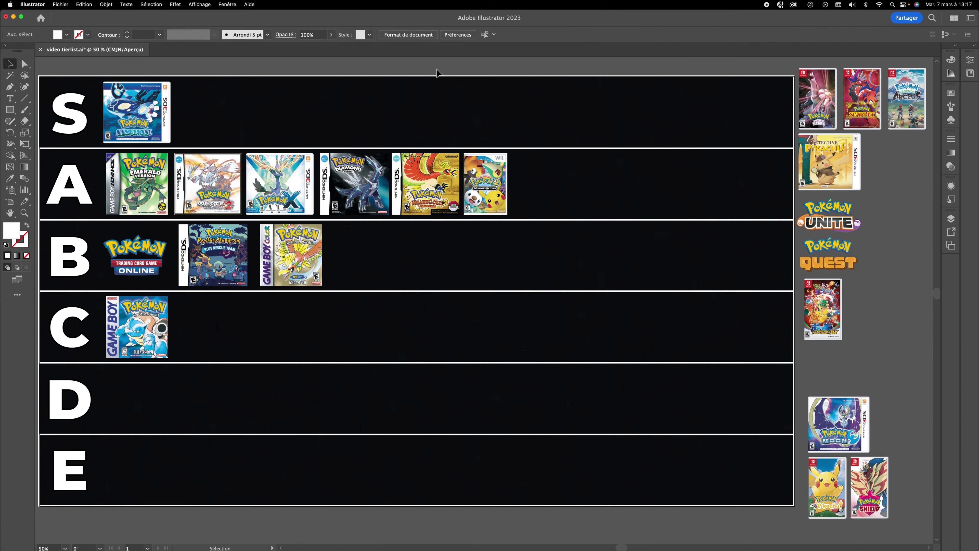
- Nudge the Diamond cover in row A slightly left, closer to Pokémon X
click(365, 175)
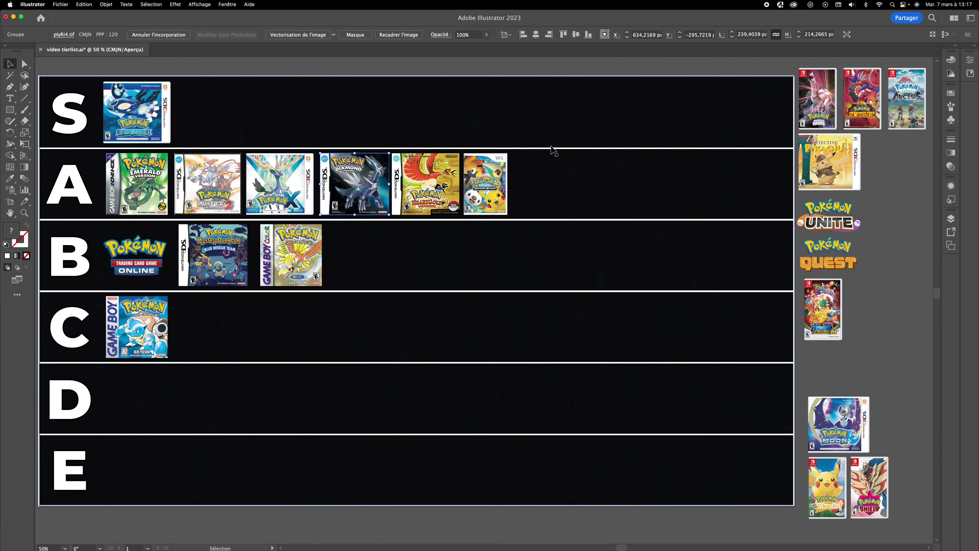
key(Left)
key(Left)
key(Left)
key(Left)
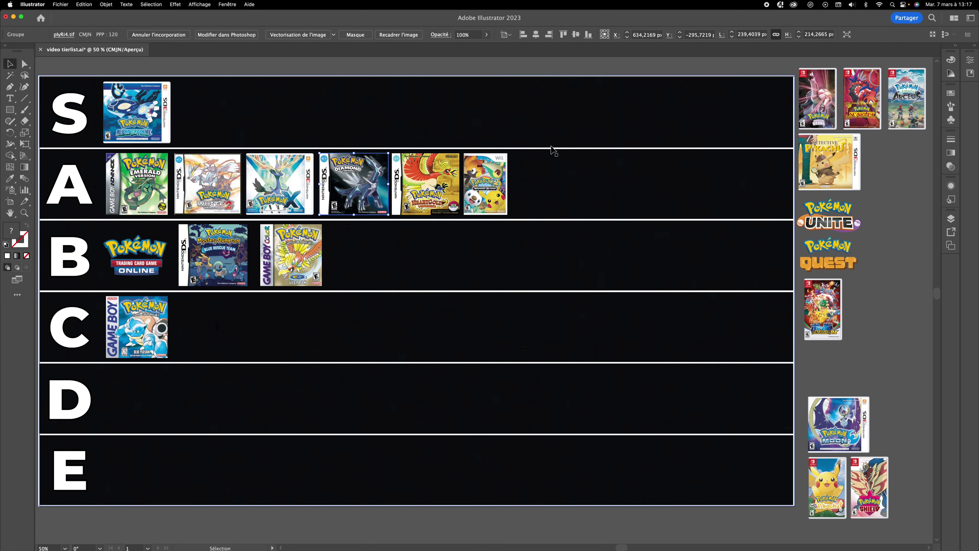
key(Left)
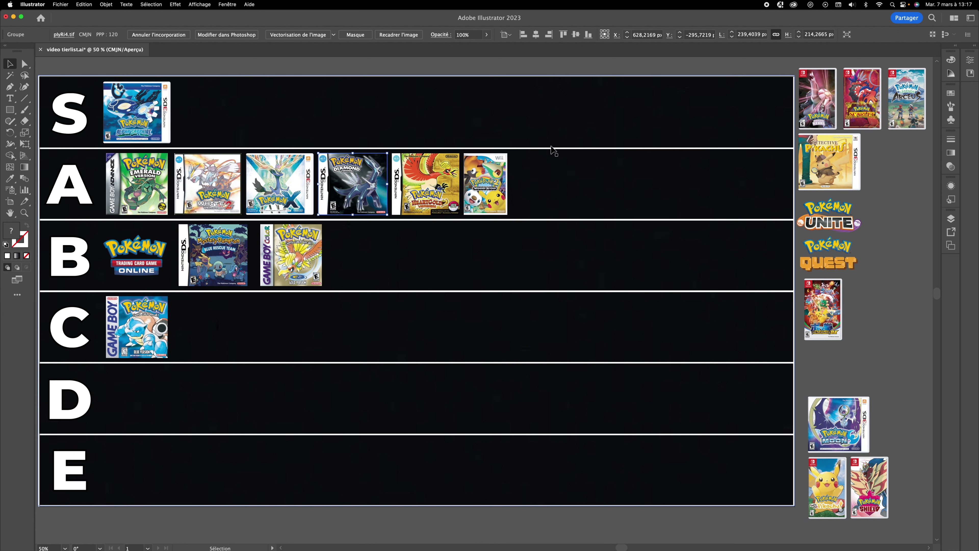
click(443, 70)
- Place the Detective Pikachu cover beside the Blue Version cover in row C and scale it to about 214.27 px high
scroll(478, 66, up, 2)
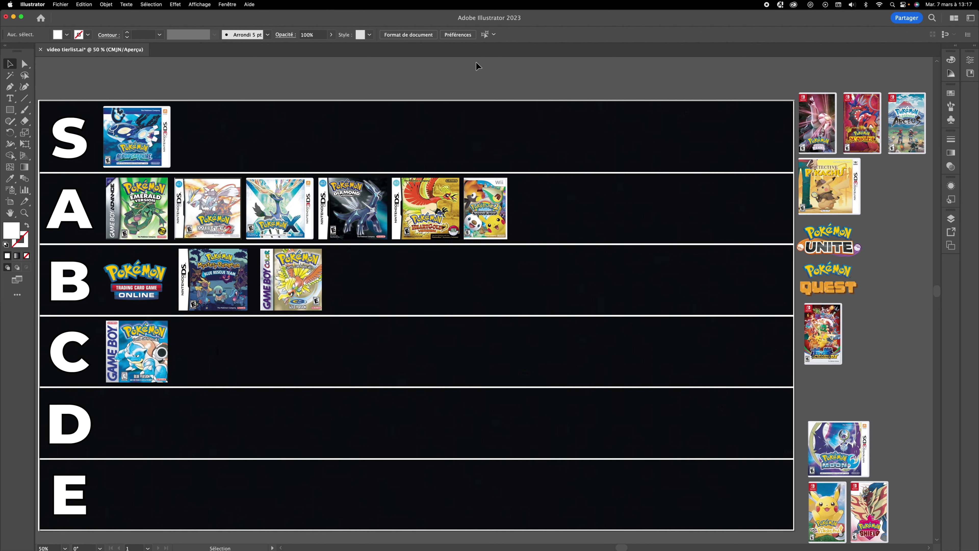
scroll(478, 66, down, 2)
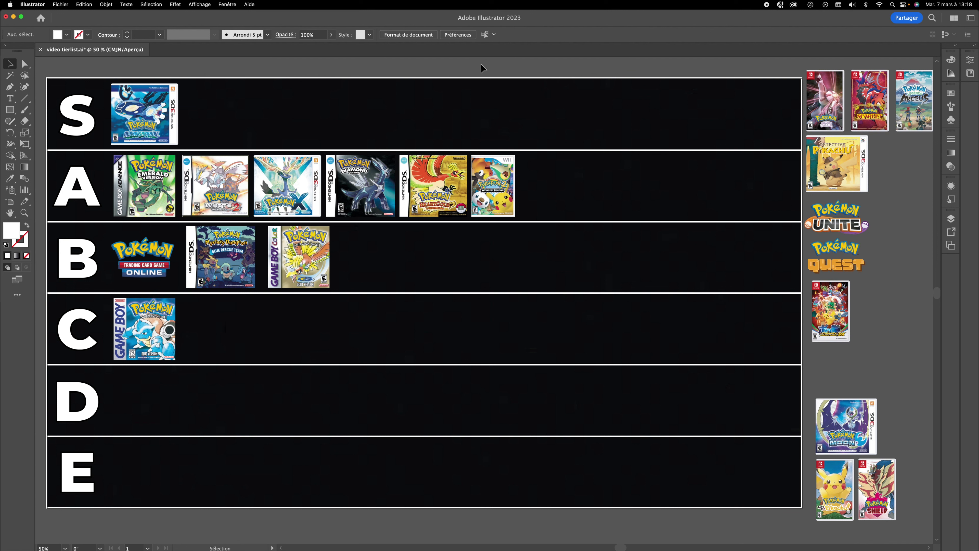
scroll(657, 180, right, 2)
scroll(657, 180, right, 1)
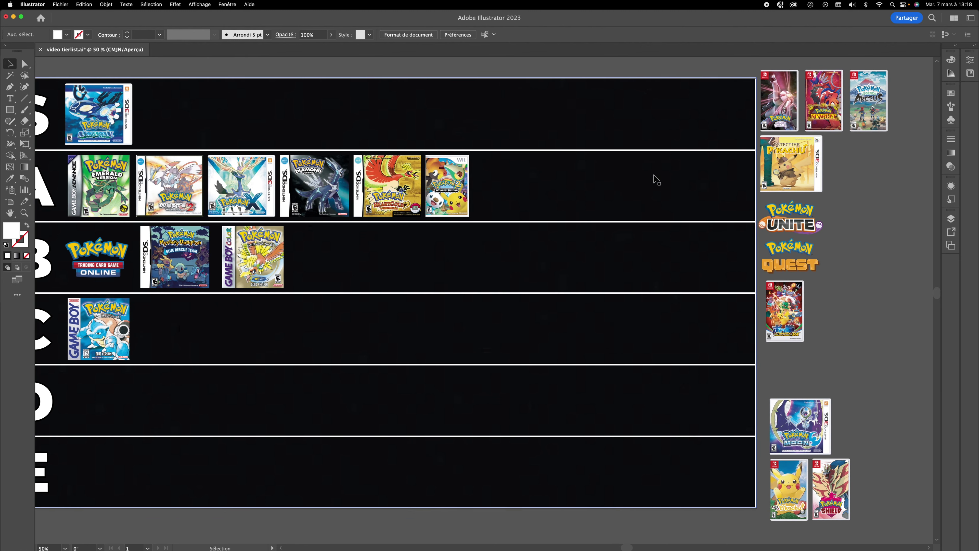
drag(814, 166, 344, 302)
scroll(420, 298, left, 5)
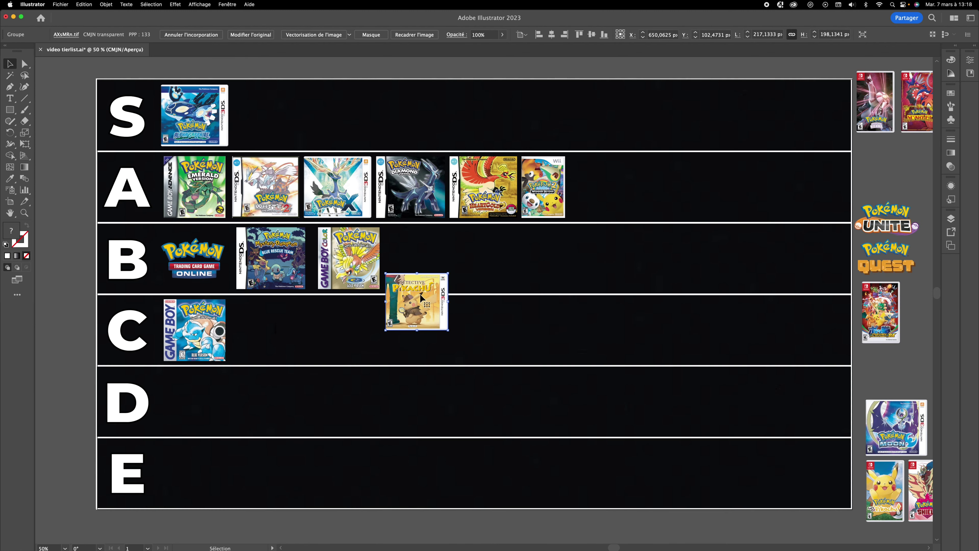
drag(421, 297, 266, 324)
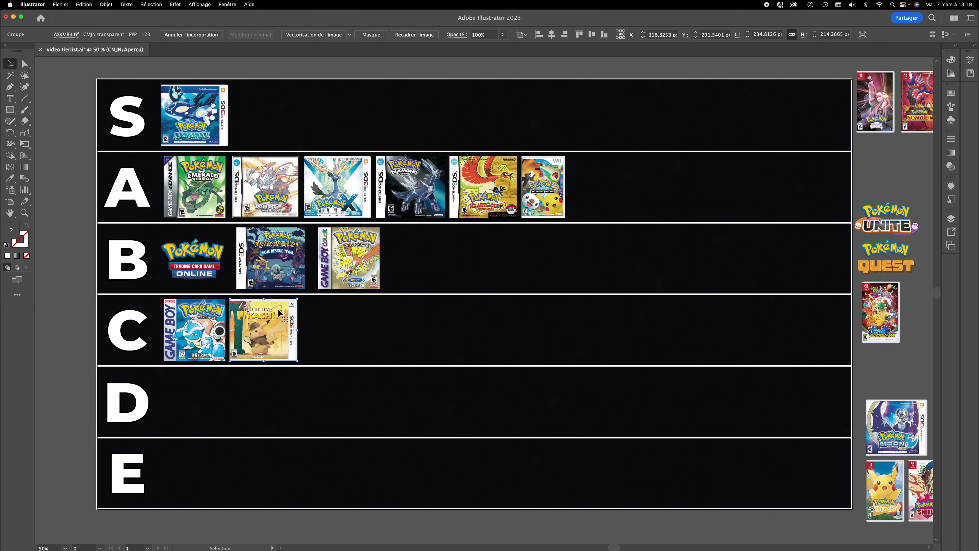
scroll(359, 316, right, 4)
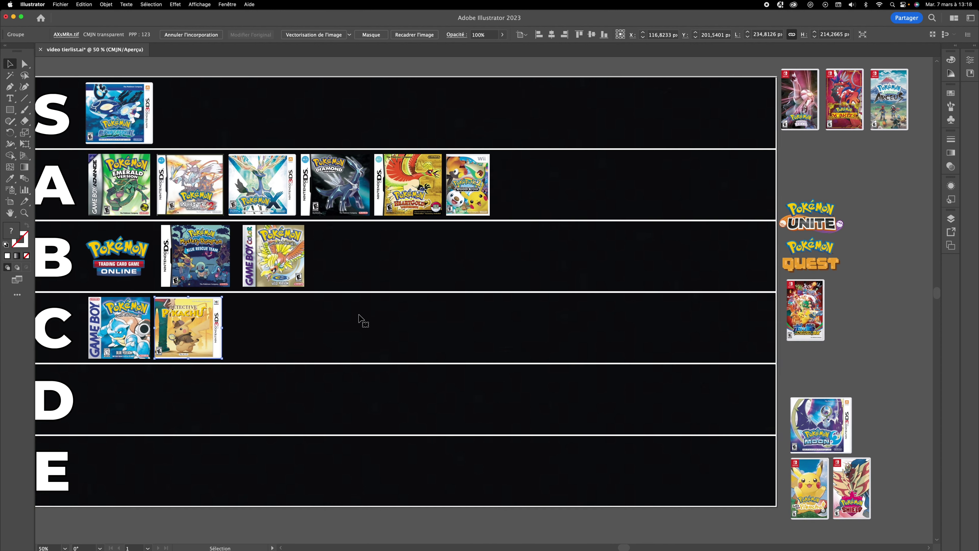
click(876, 364)
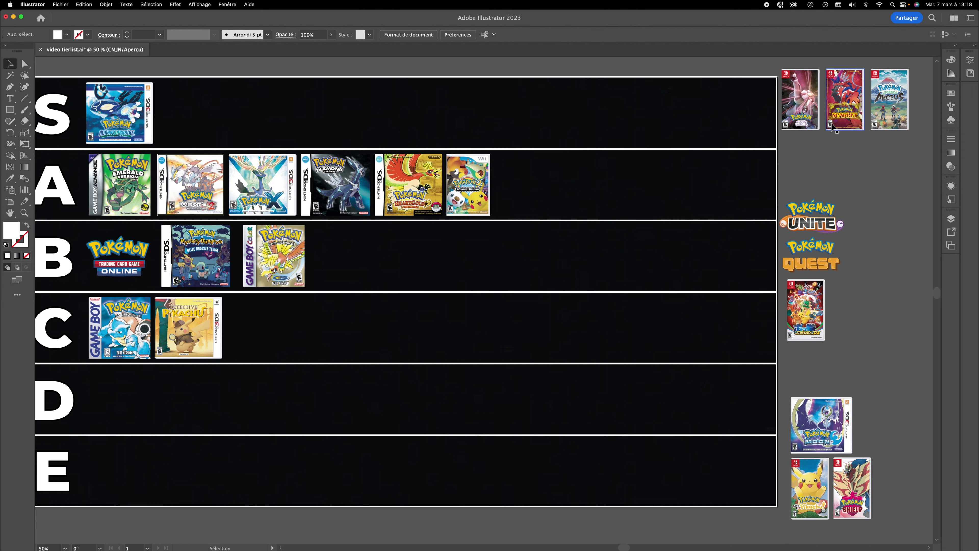
- Move the Detective Pikachu cover from row C to the start of row D
scroll(334, 268, left, 1)
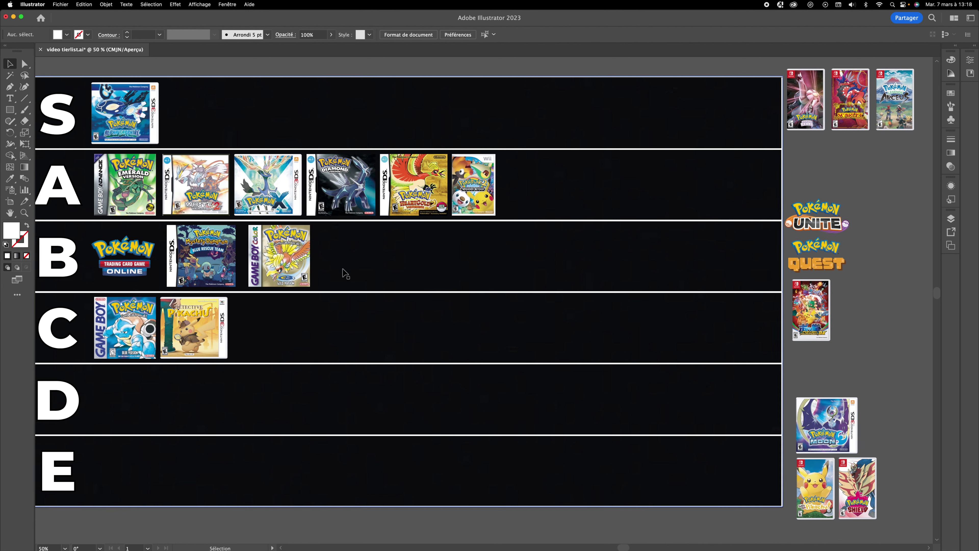
scroll(215, 327, left, 5)
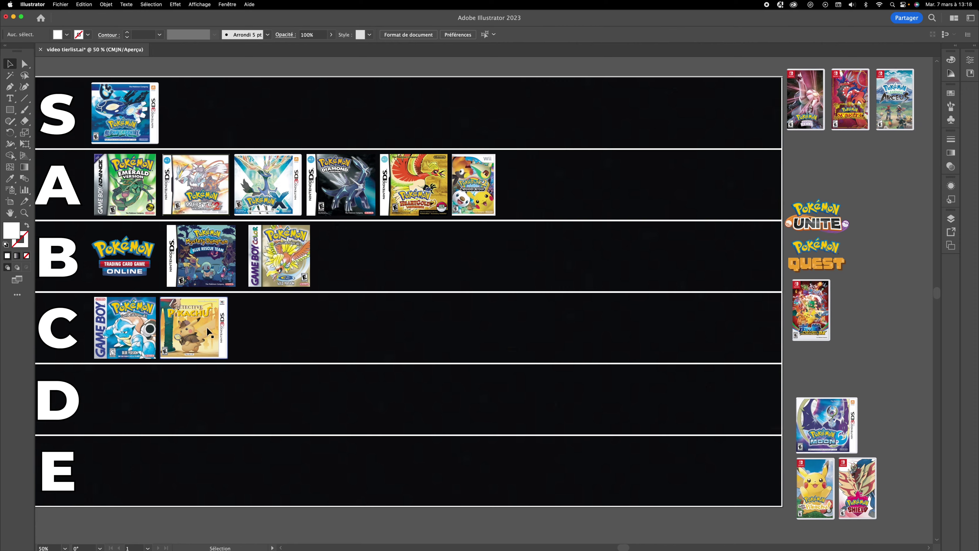
scroll(207, 331, right, 3)
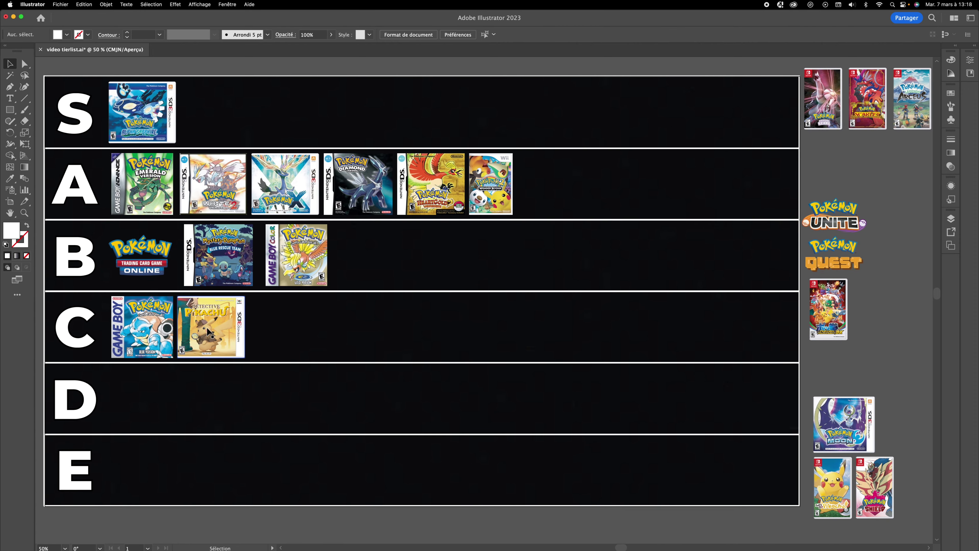
drag(207, 331, 143, 393)
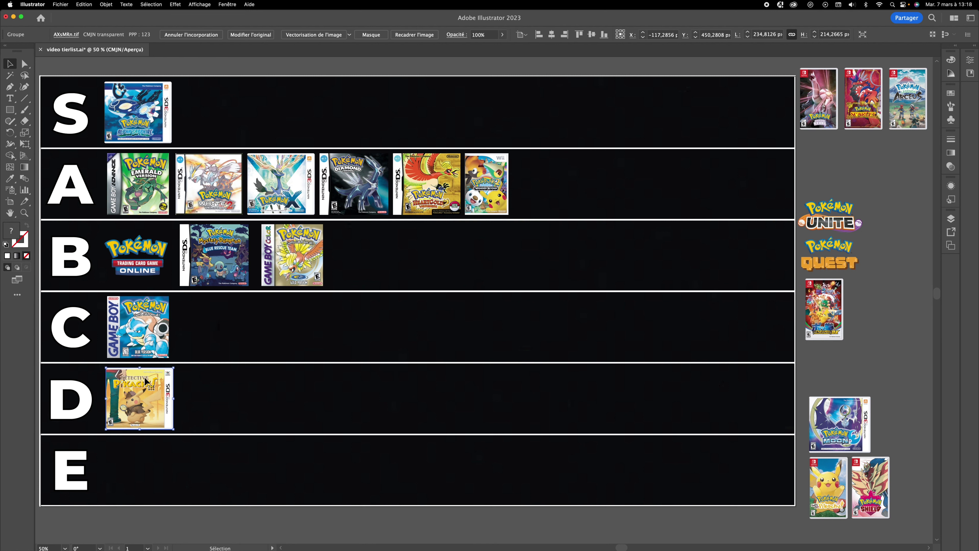
click(289, 71)
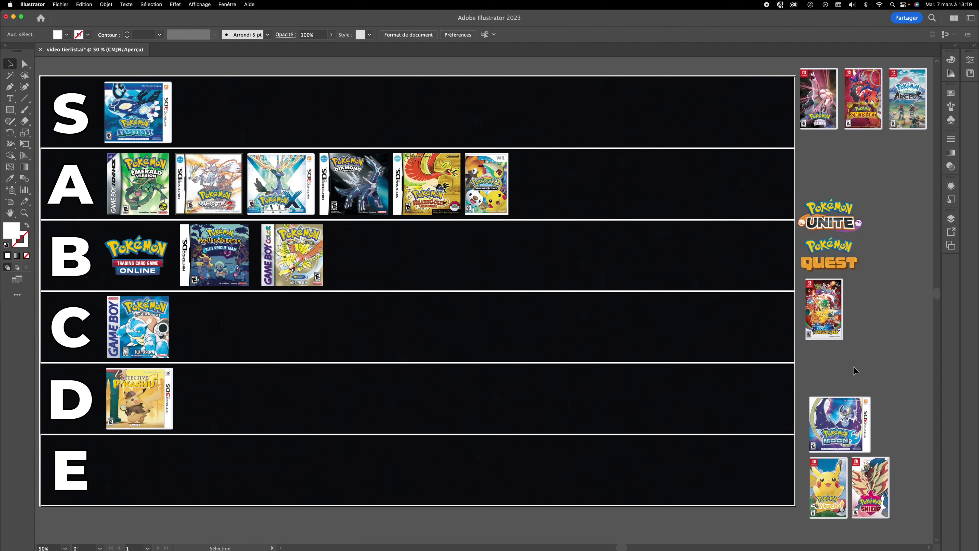
- Move the Pokémon Moon cover onto the board near the start of row C and scale it to about 214.27 px high
click(861, 426)
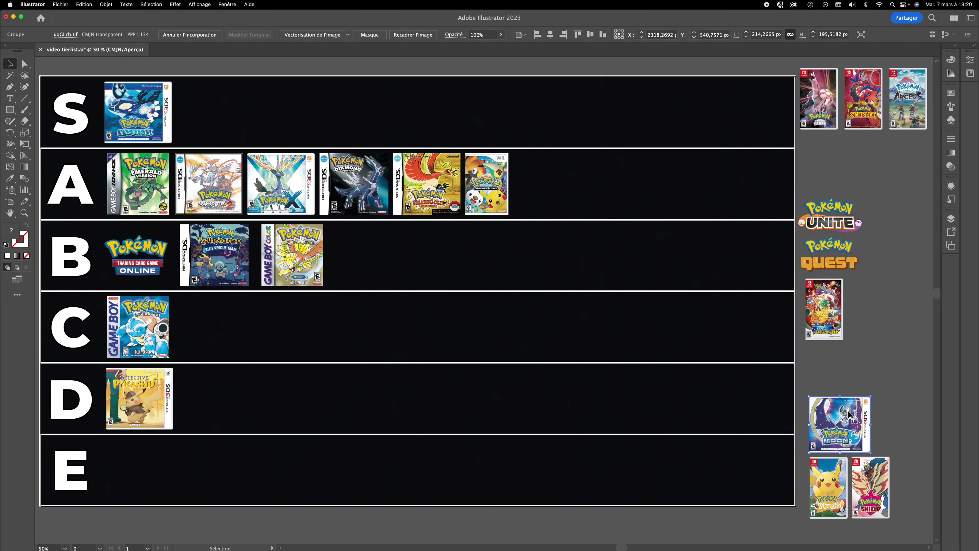
drag(848, 414, 497, 358)
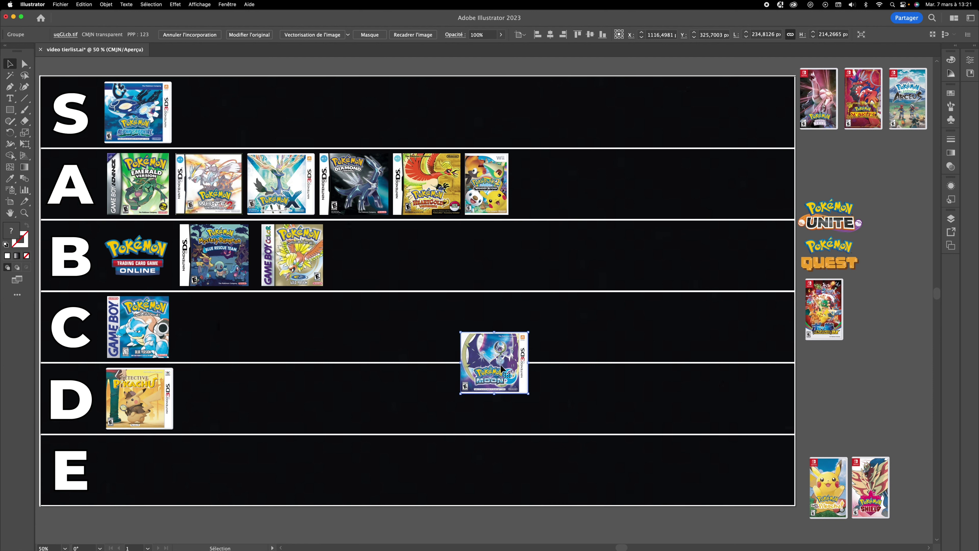
drag(501, 370, 133, 313)
- Shift the three row B items right together and place the Pokémon Moon cover at the start of the row
click(161, 266)
shift+click(226, 257)
shift+click(289, 257)
drag(208, 266, 280, 266)
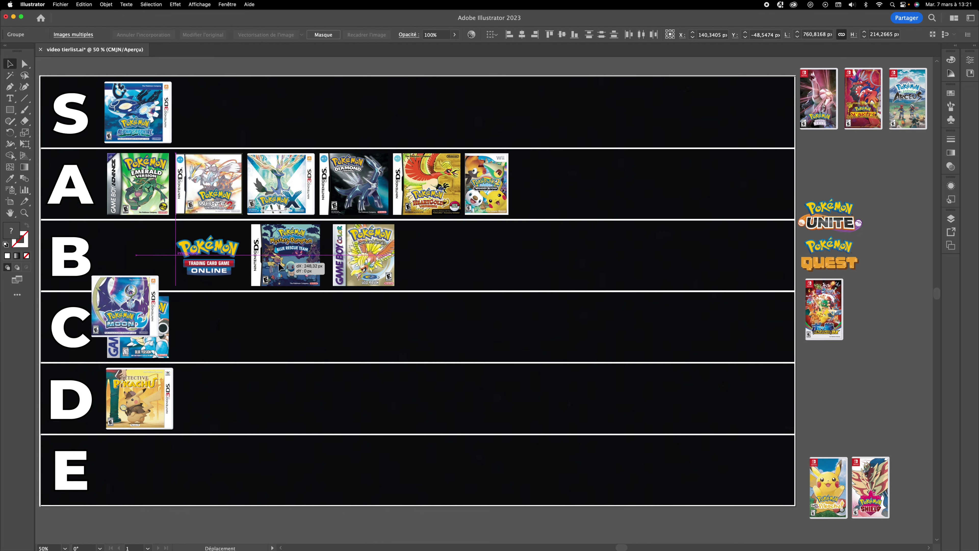
drag(118, 305, 131, 254)
- Distribute the four row B items horizontally by their centres
shift+click(208, 255)
shift+click(289, 258)
shift+click(364, 258)
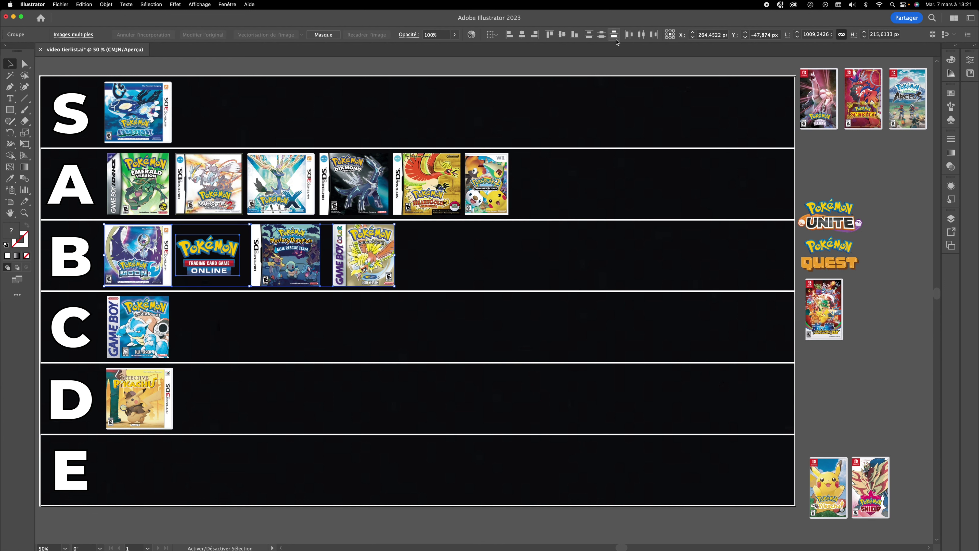
click(641, 34)
click(138, 328)
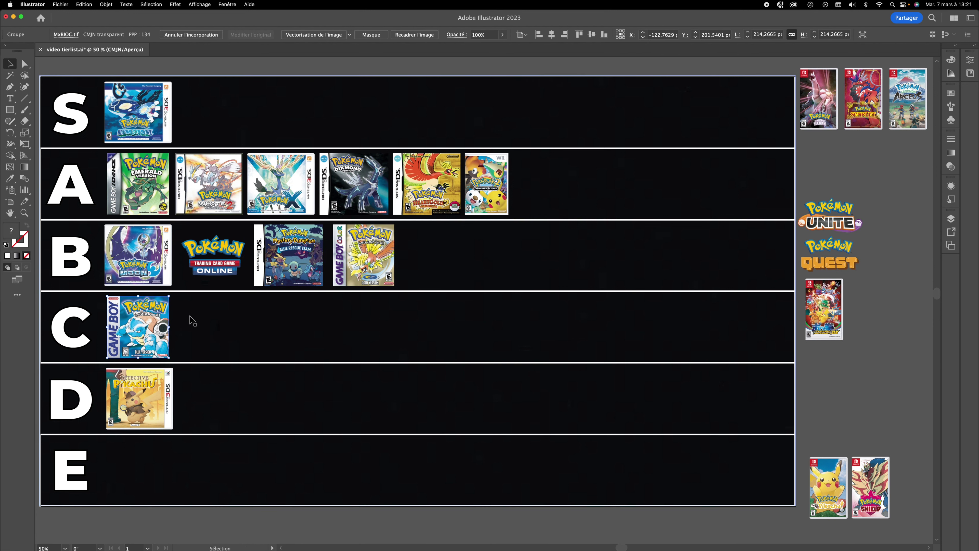
click(275, 68)
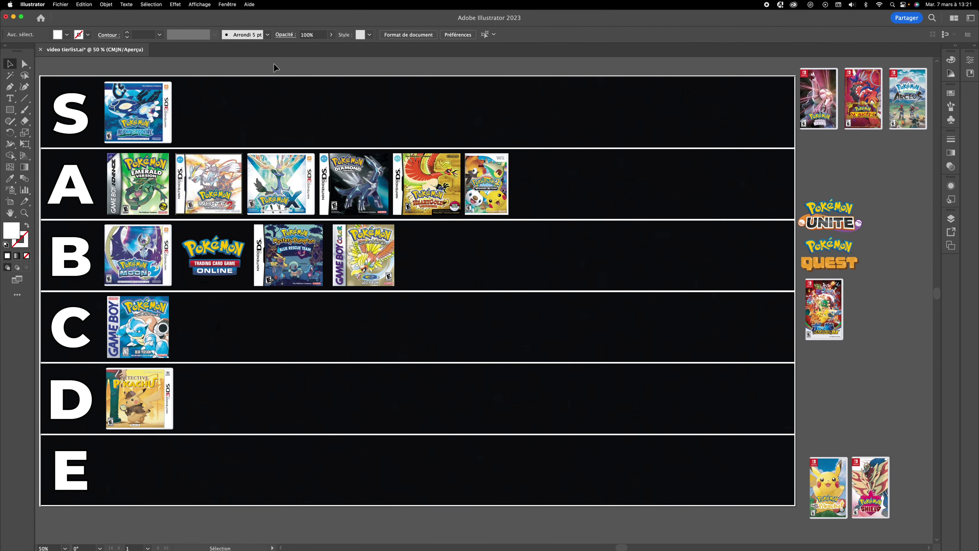
- Place the Pokémon Quest logo beside the Blue Version cover in row C
click(150, 262)
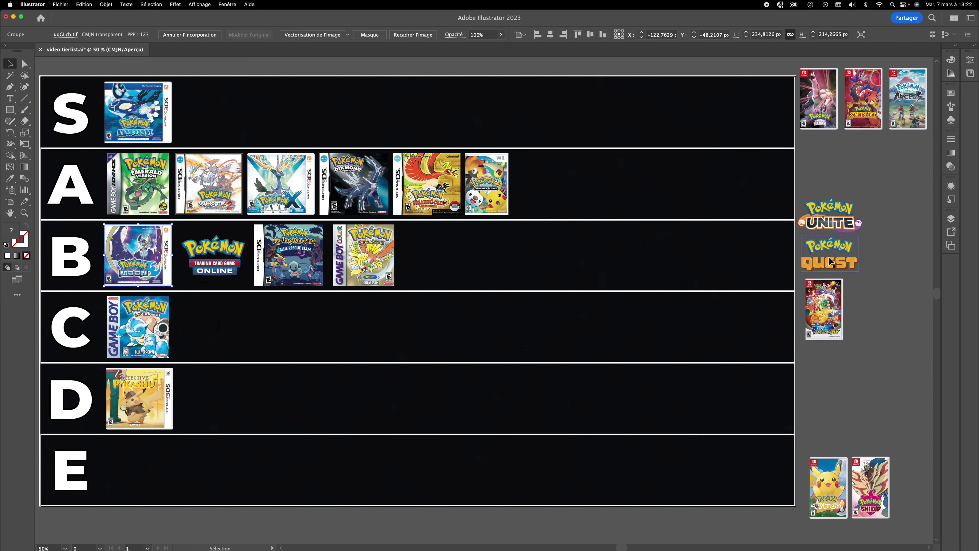
drag(835, 258, 212, 319)
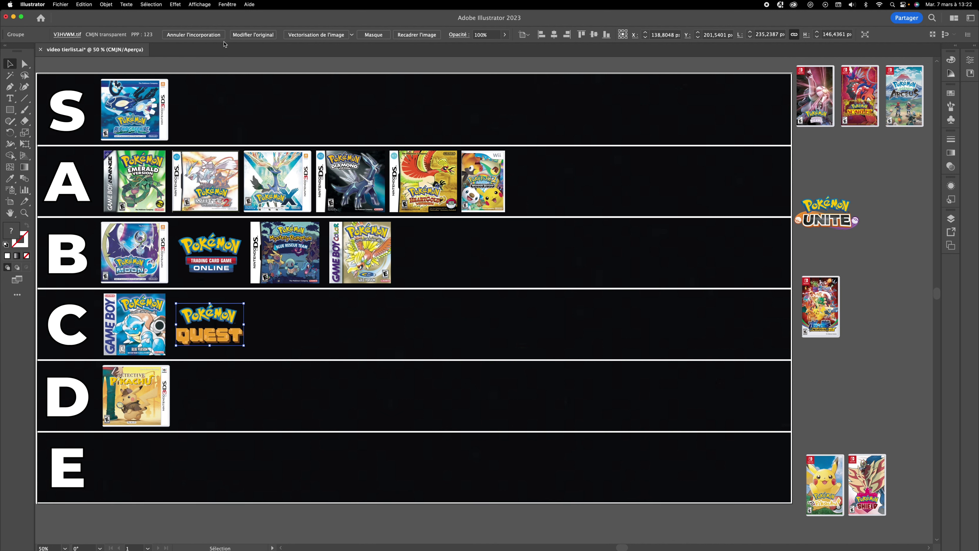
shift+click(135, 324)
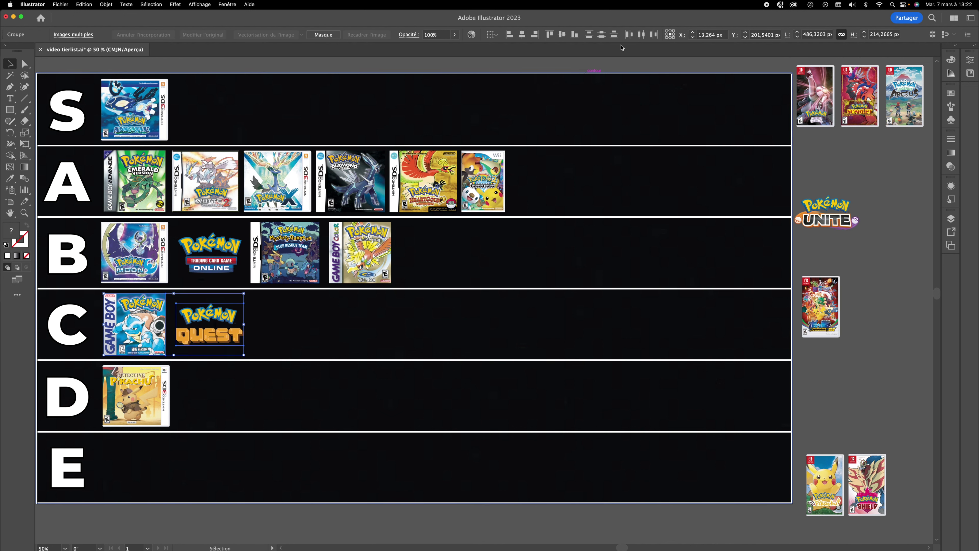
click(486, 66)
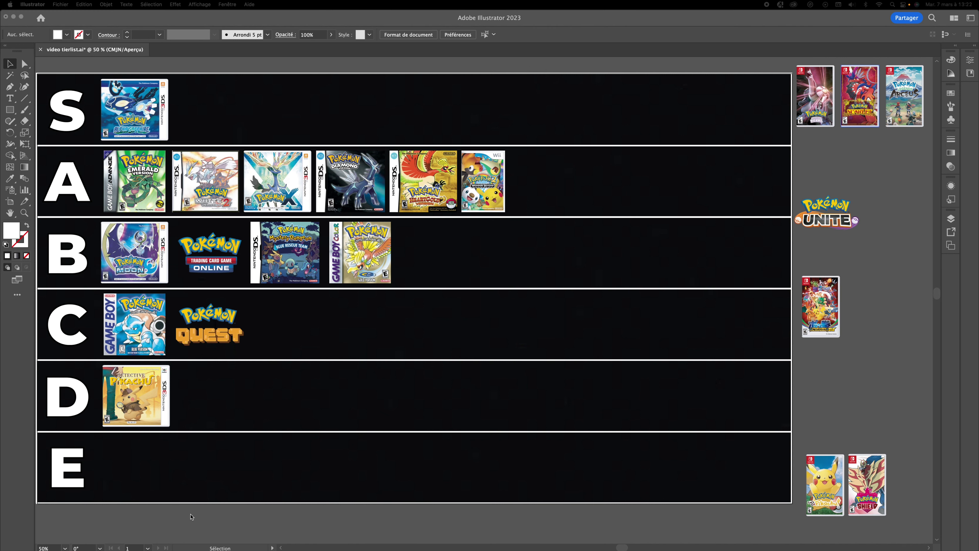
click(176, 356)
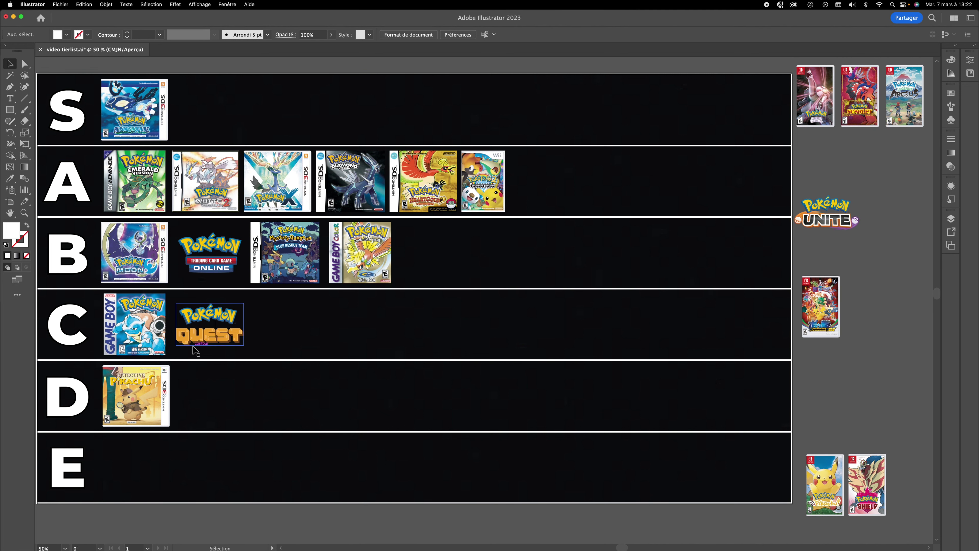
click(144, 388)
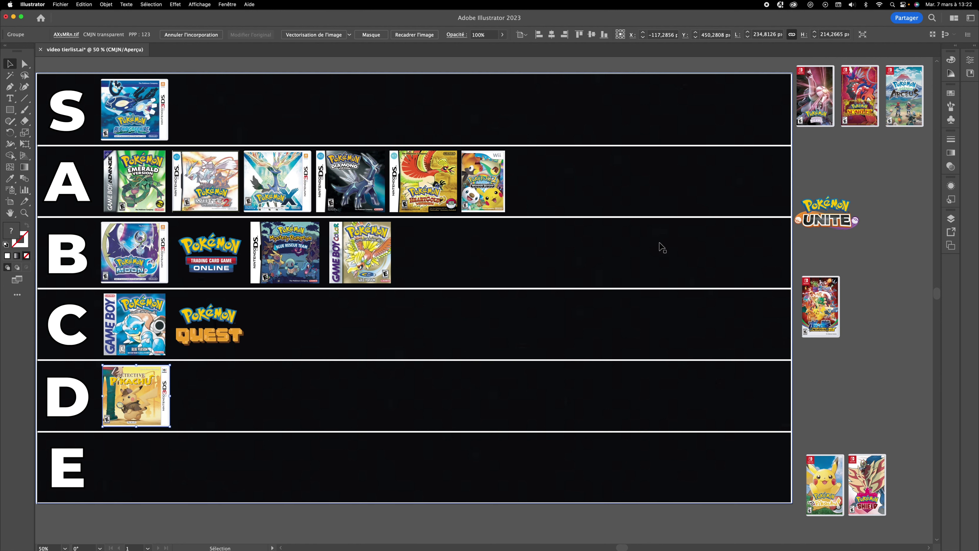
- Place the Pokkén Tournament cover at the end of row B, after the Gold Version cover
click(805, 293)
drag(828, 316, 808, 314)
click(139, 251)
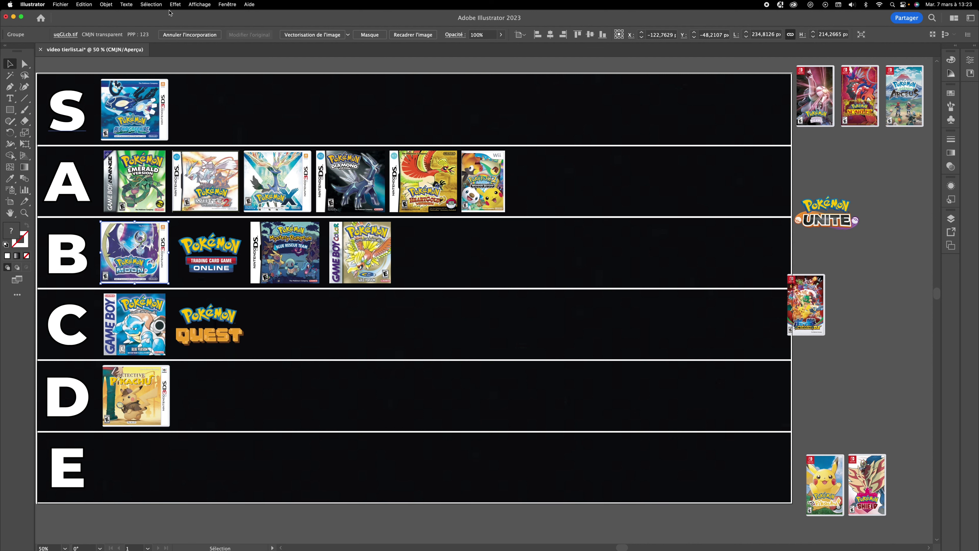
click(140, 66)
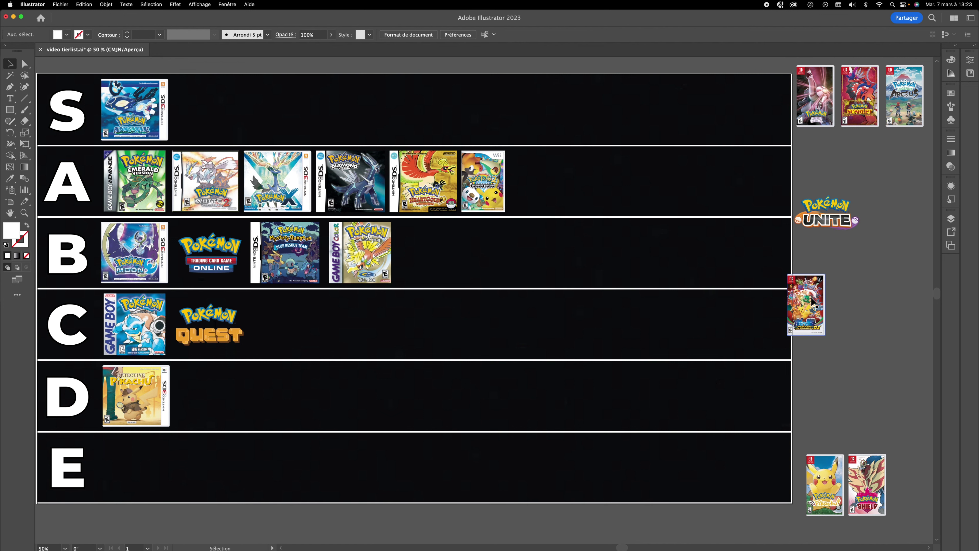
drag(813, 303, 607, 338)
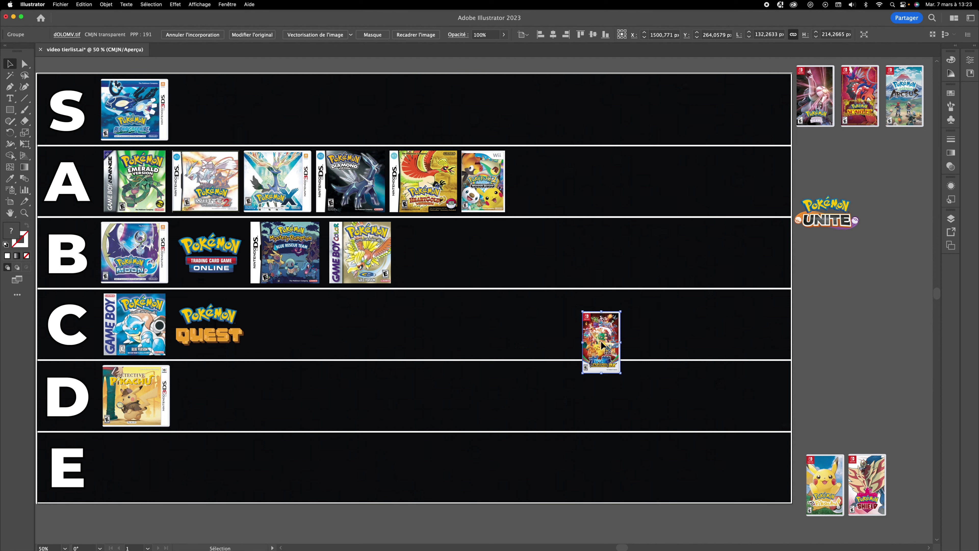
drag(603, 344, 417, 254)
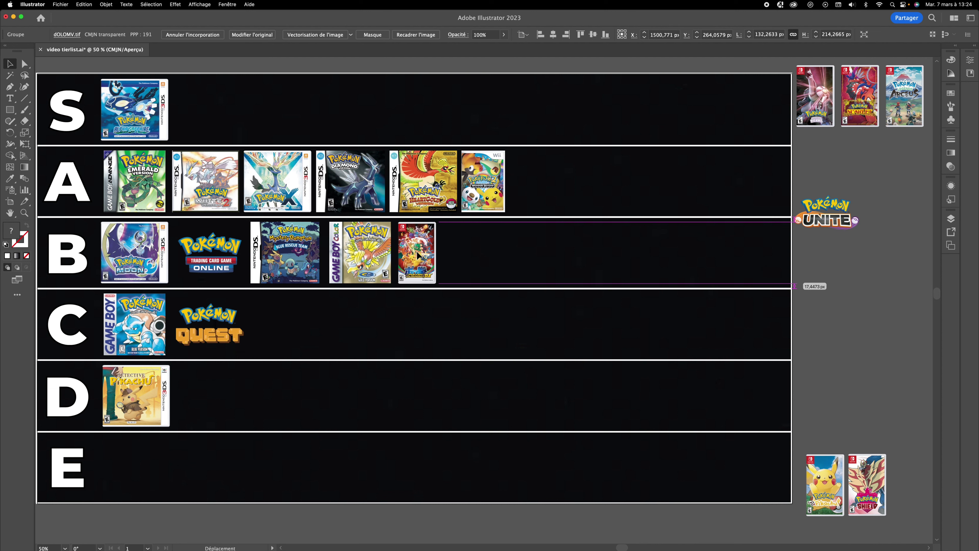
drag(417, 252, 417, 252)
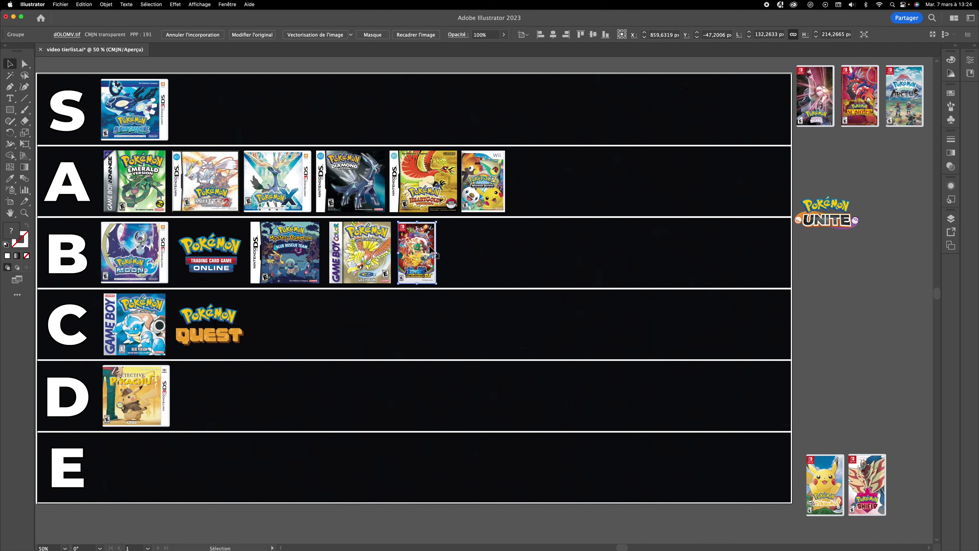
- Move the Blue Version cover to the end of row B and put the Pokkén Tournament cover at the start of row C, beside Quest
drag(428, 251, 330, 364)
drag(148, 315, 436, 248)
drag(319, 365, 123, 324)
drag(210, 324, 189, 324)
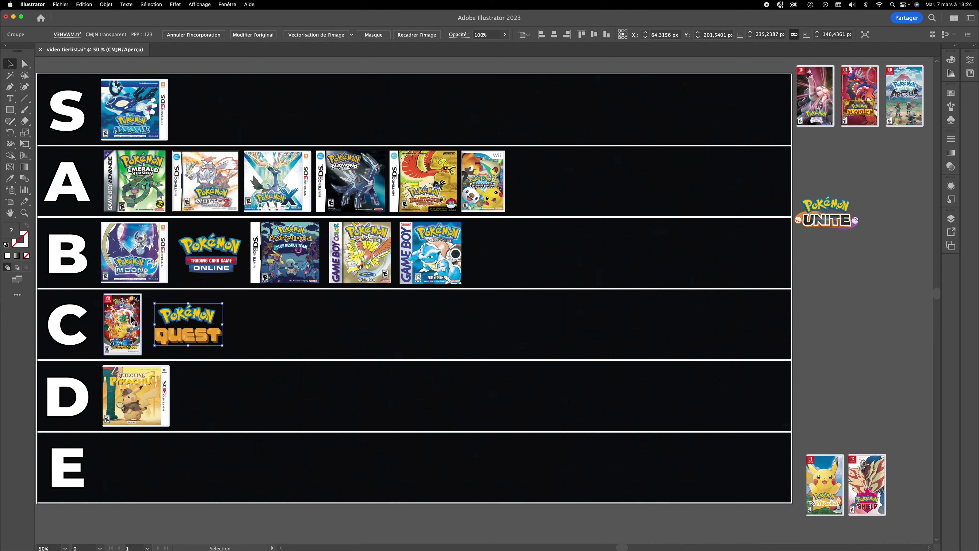
click(136, 322)
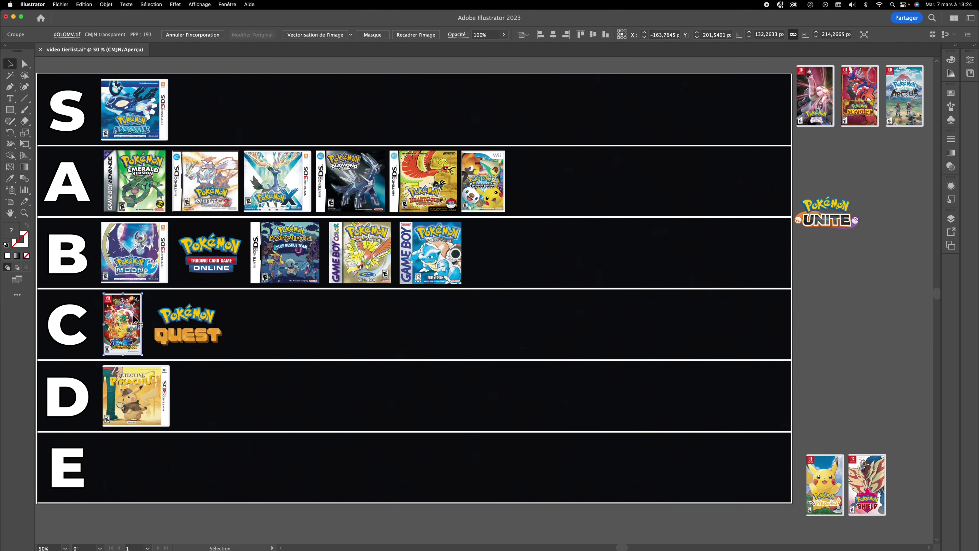
click(832, 359)
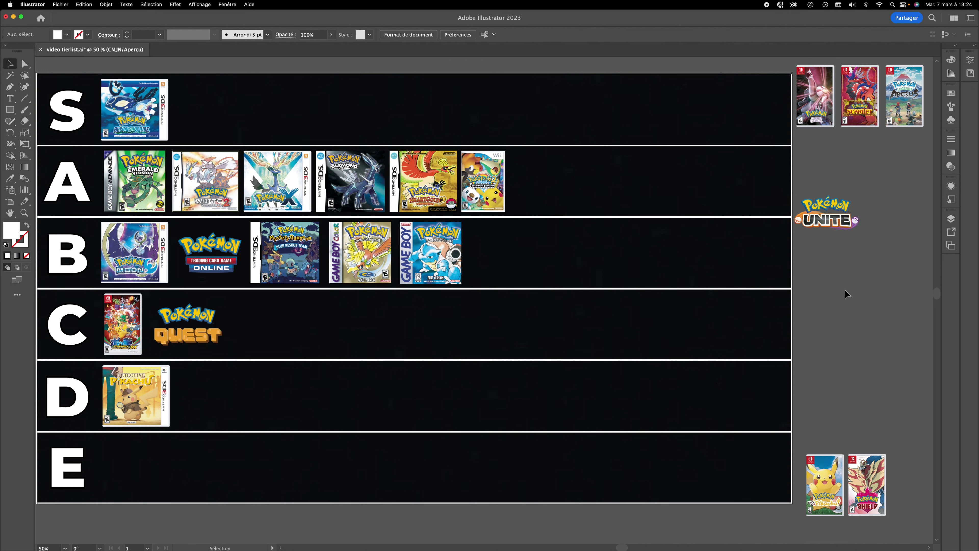
- Bring the Pokémon Unite logo onto the board between rows C and D, and gather the five remaining Switch covers beside the board
drag(837, 212, 189, 305)
drag(220, 340, 327, 353)
drag(898, 522, 800, 449)
drag(859, 489, 862, 259)
shift+click(813, 69)
click(294, 331)
drag(293, 331, 508, 363)
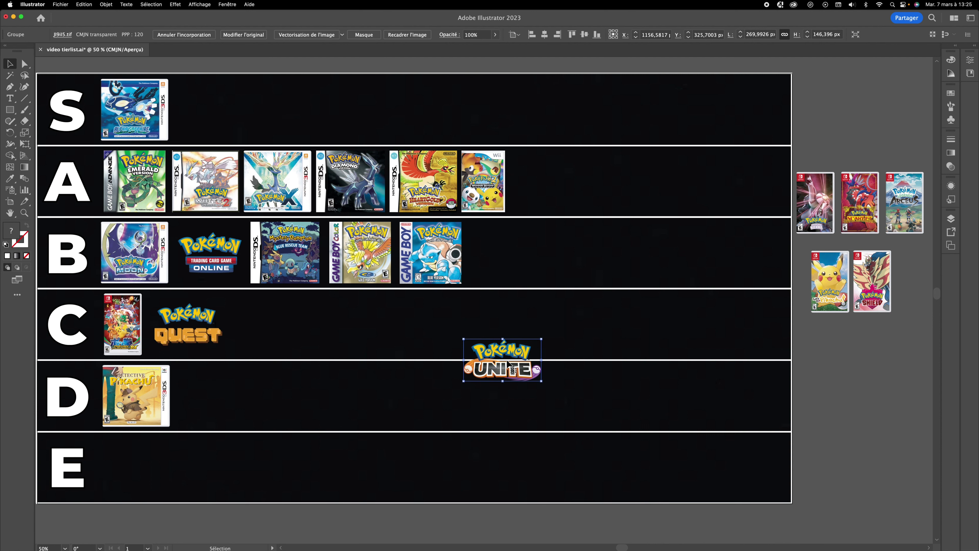
- Shift the row B items after Pokémon Moon to the right and place the Pokémon Unite logo directly after the Moon cover
scroll(509, 364, left, 1)
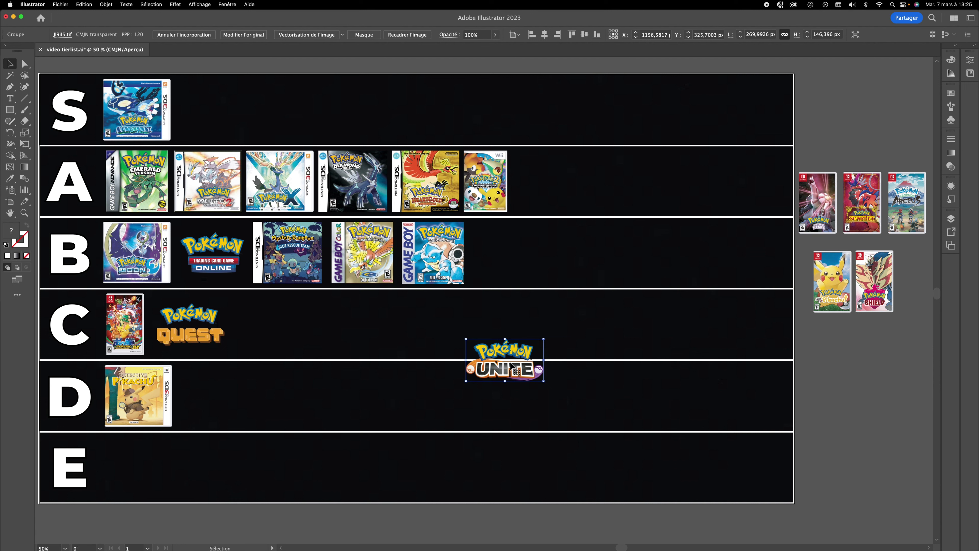
drag(516, 367, 140, 261)
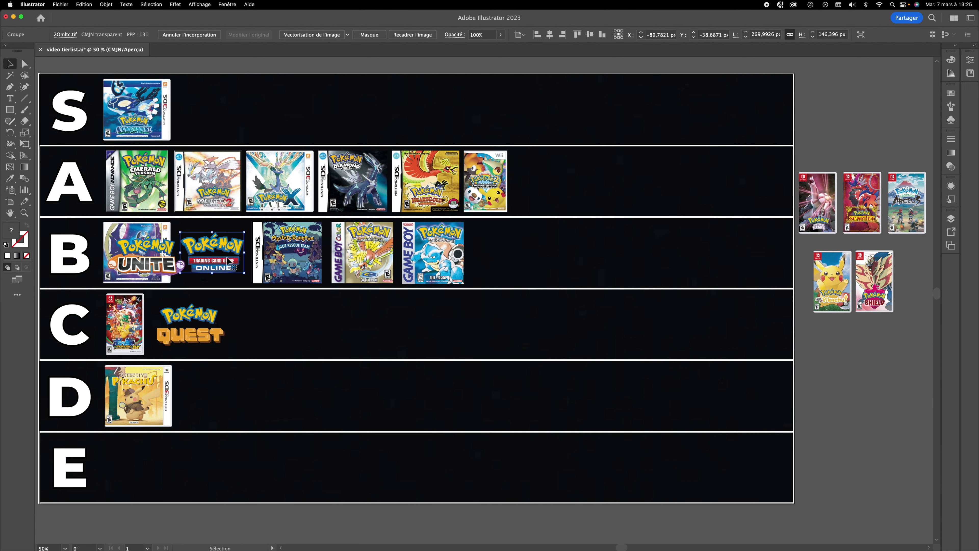
click(295, 261)
drag(295, 261, 355, 261)
drag(135, 259, 205, 254)
shift+click(374, 257)
shift+click(428, 259)
shift+click(463, 274)
drag(463, 274, 480, 274)
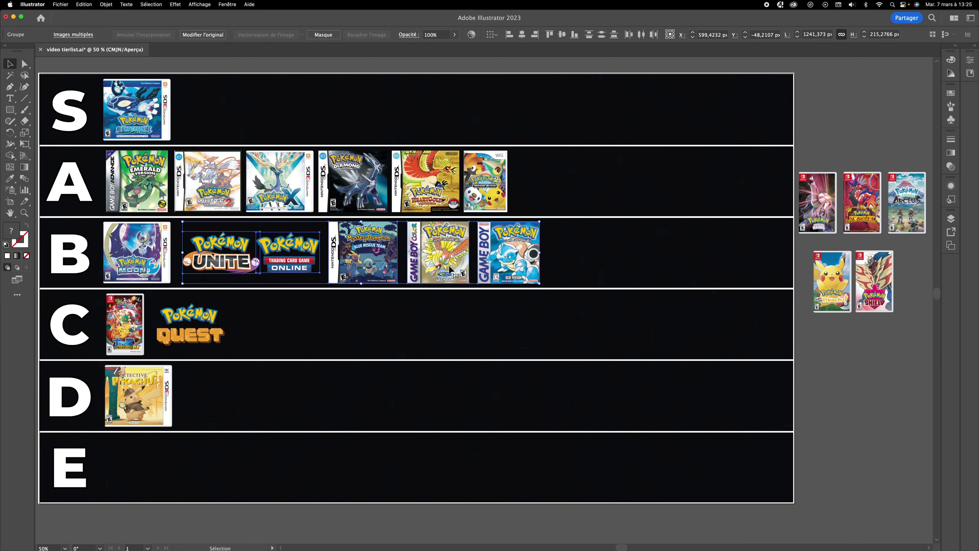
key(super+shift+a)
drag(246, 262, 236, 262)
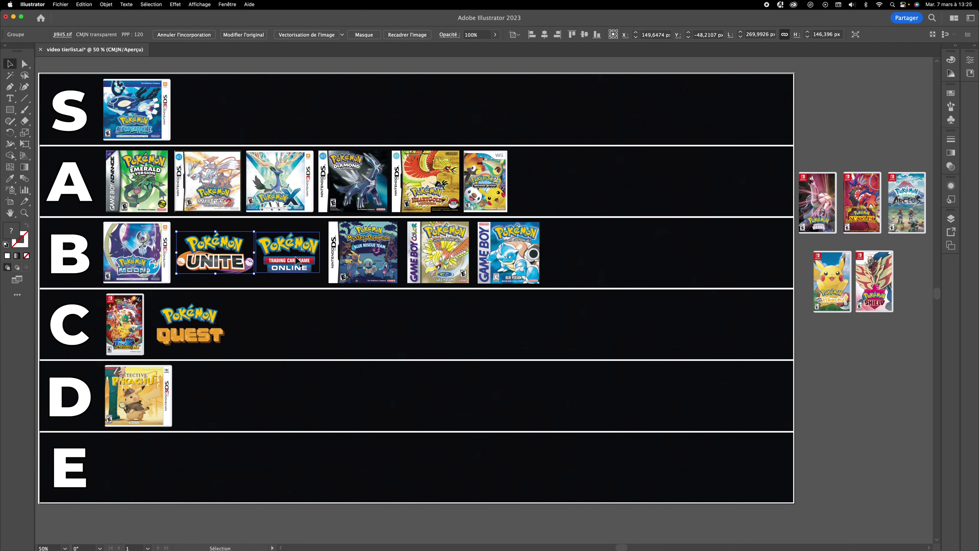
- Try to distribute the six row B items horizontally by their centres
click(293, 262)
shift+click(217, 256)
shift+click(366, 253)
shift+click(456, 255)
shift+click(509, 254)
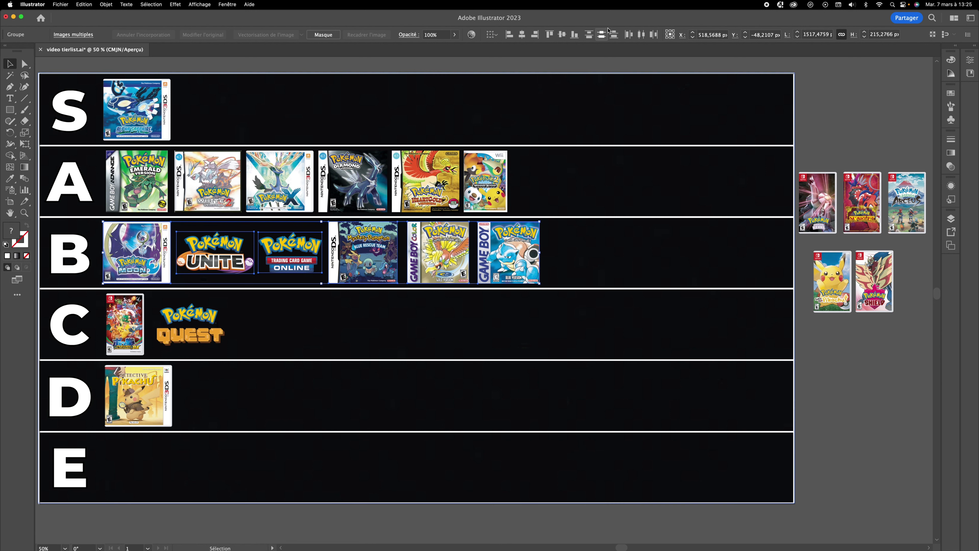
click(640, 34)
click(419, 67)
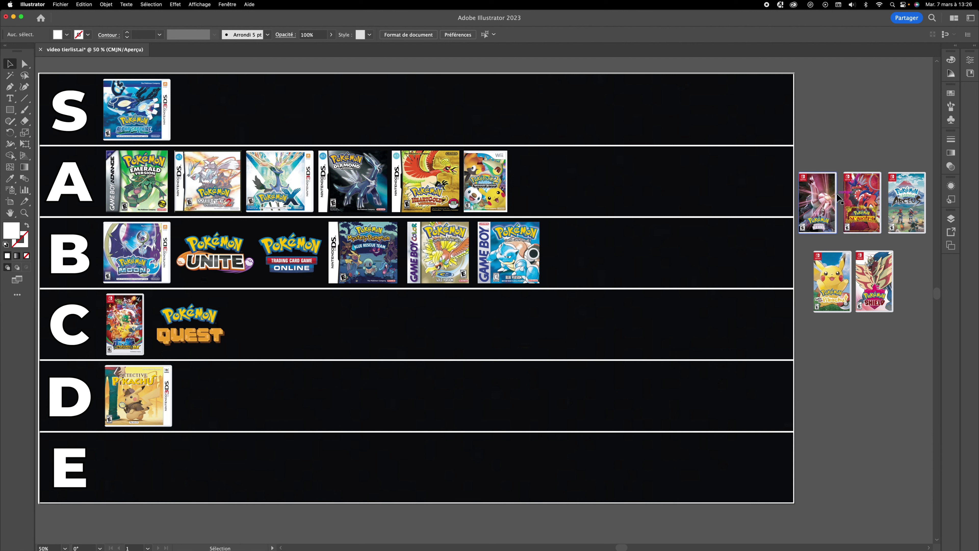
- Stack the remaining Switch covers in a column beside the board: Let's Go Pikachu, Shield, Arceus, Shining Pearl and Scarlet
drag(822, 205, 824, 136)
key(super+z)
drag(822, 283, 818, 112)
drag(883, 266, 839, 167)
drag(824, 221, 837, 274)
drag(862, 202, 888, 408)
drag(904, 189, 827, 311)
mouse_move(831, 267)
mouse_down()
mouse_move(887, 333)
mouse_move(833, 268)
mouse_up()
drag(879, 308, 823, 326)
drag(886, 427, 828, 411)
- Place the Let's Go Pikachu cover at the start of row C, with the Pokkén Tournament cover and Quest logo shifted right
drag(839, 120, 606, 321)
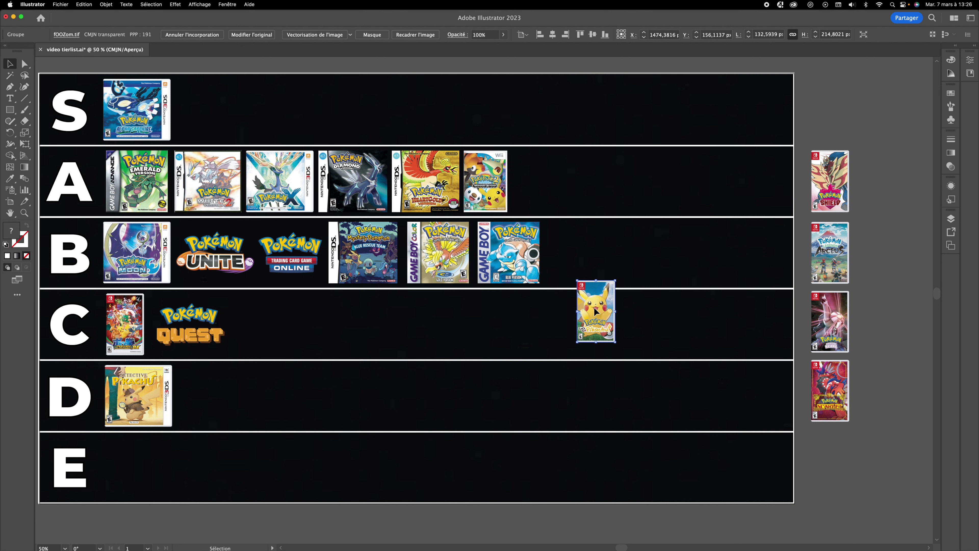
drag(596, 312, 84, 333)
shift+click(125, 324)
shift+click(180, 328)
drag(180, 328, 234, 328)
key(super+shift+a)
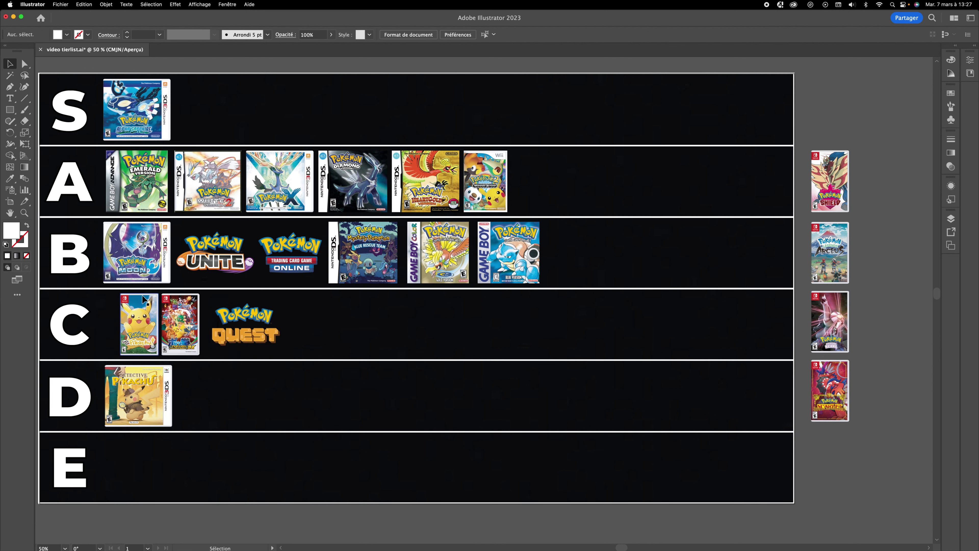
drag(142, 317, 130, 316)
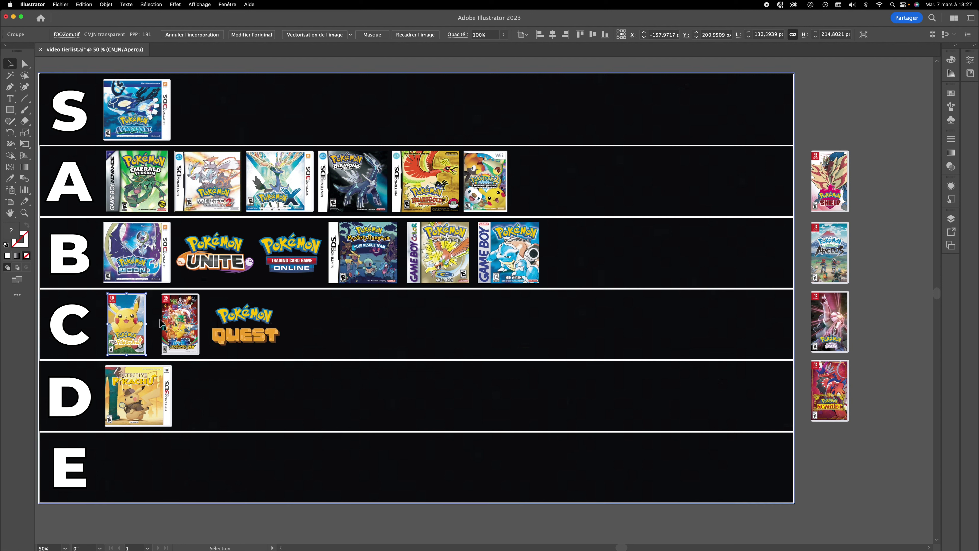
drag(162, 325, 157, 324)
drag(223, 328, 219, 328)
- Align the three row C items on their vertical centres and try to distribute them horizontally
shift+click(181, 333)
shift+click(127, 324)
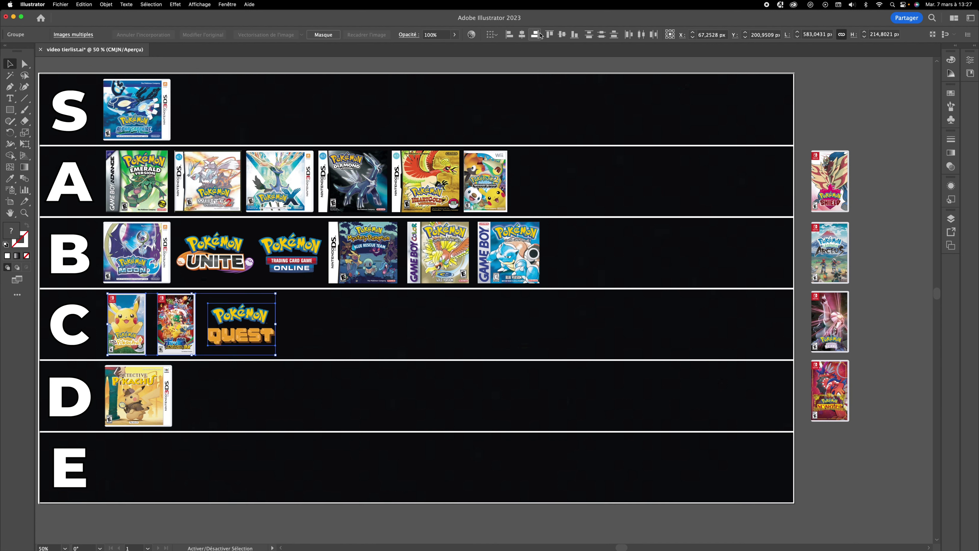
click(564, 35)
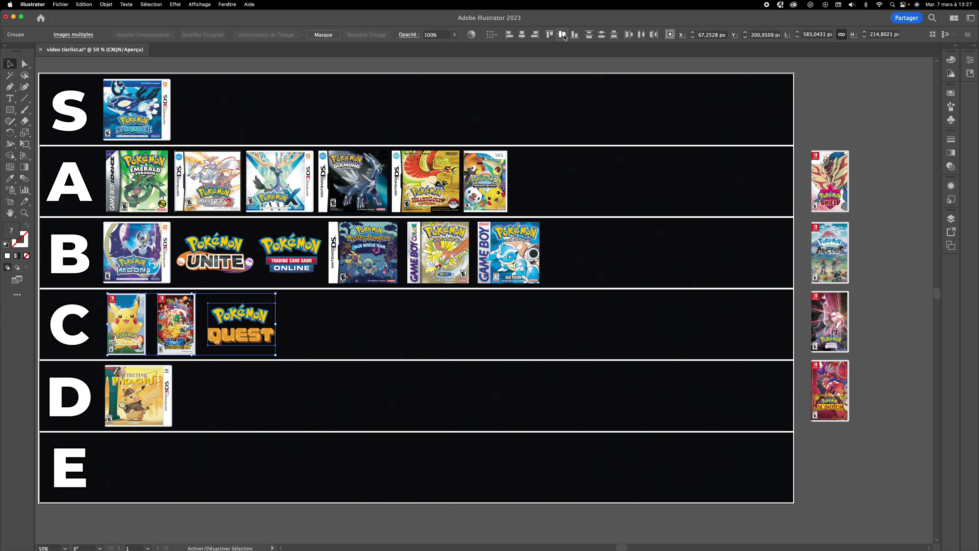
click(641, 34)
click(619, 38)
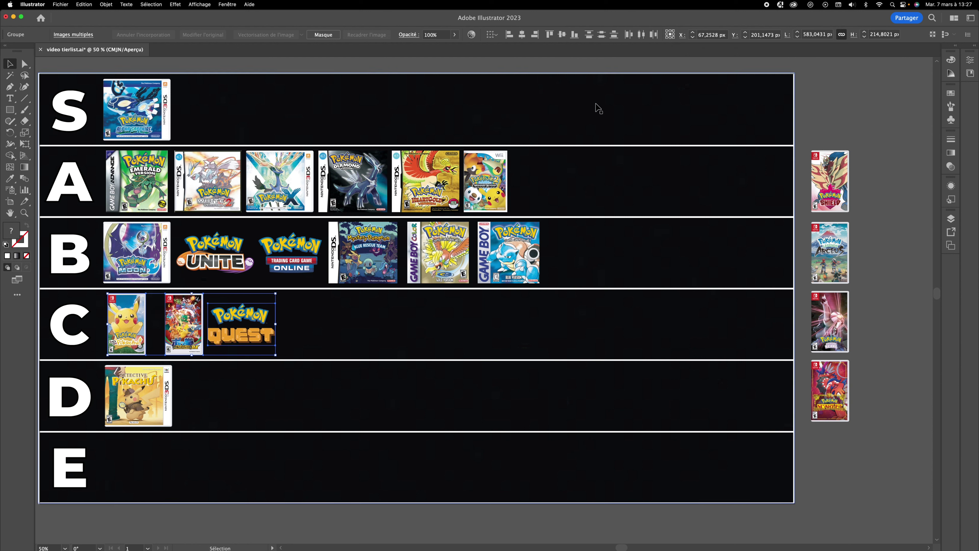
click(582, 67)
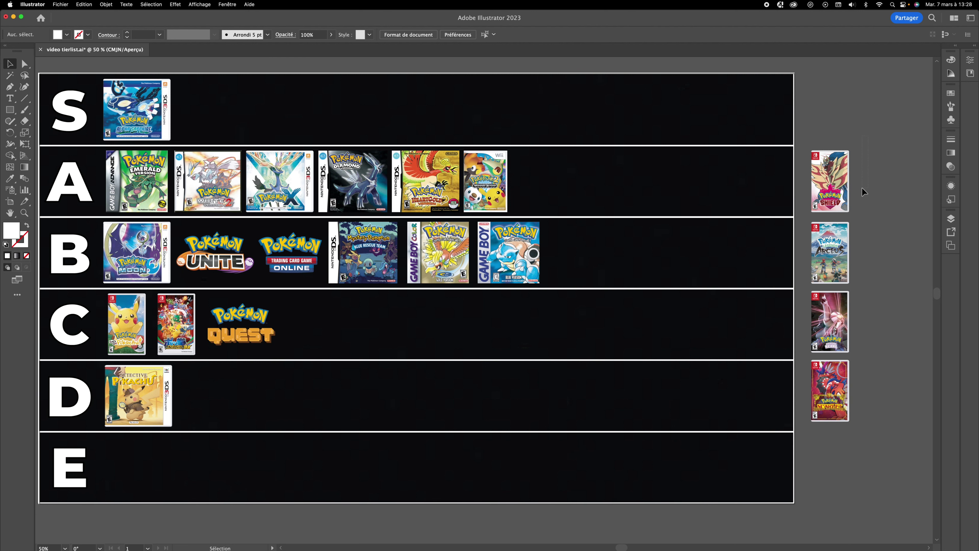
- Move the Pokémon Shield cover onto the board in row C, to the right of the Quest logo
click(831, 178)
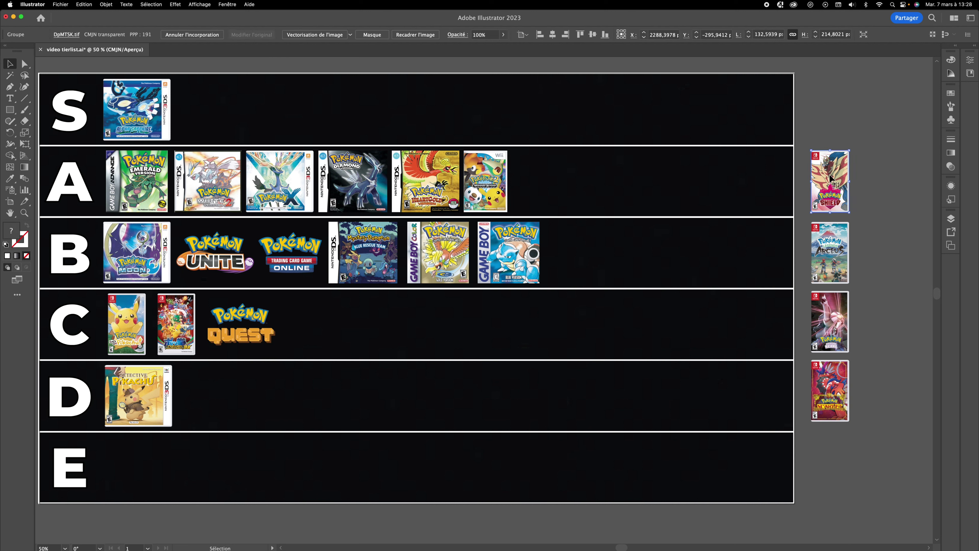
drag(832, 180, 701, 320)
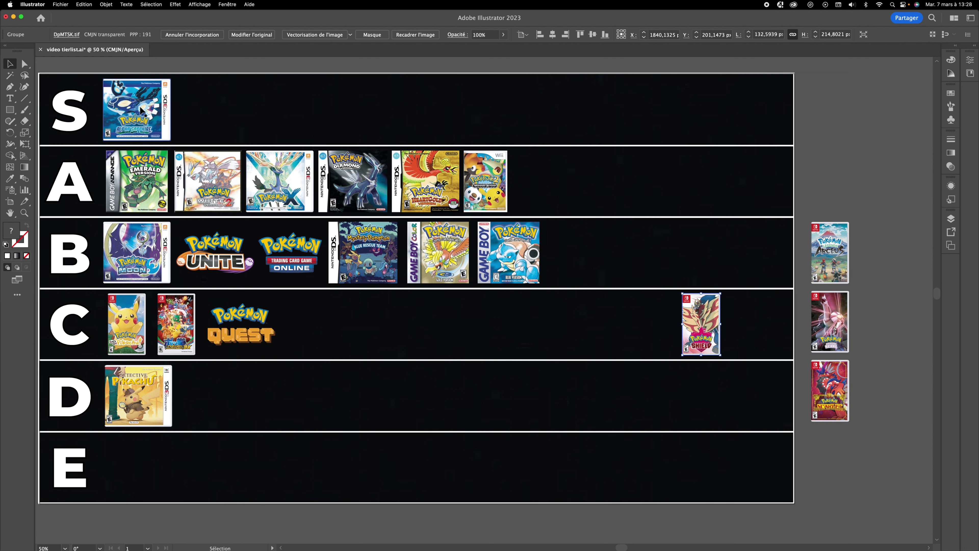
click(280, 174)
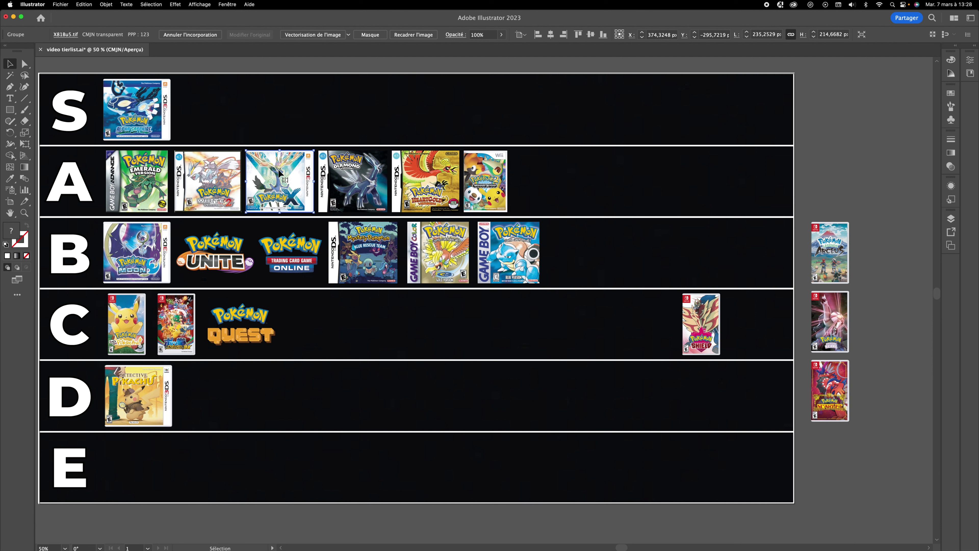
drag(696, 318, 420, 318)
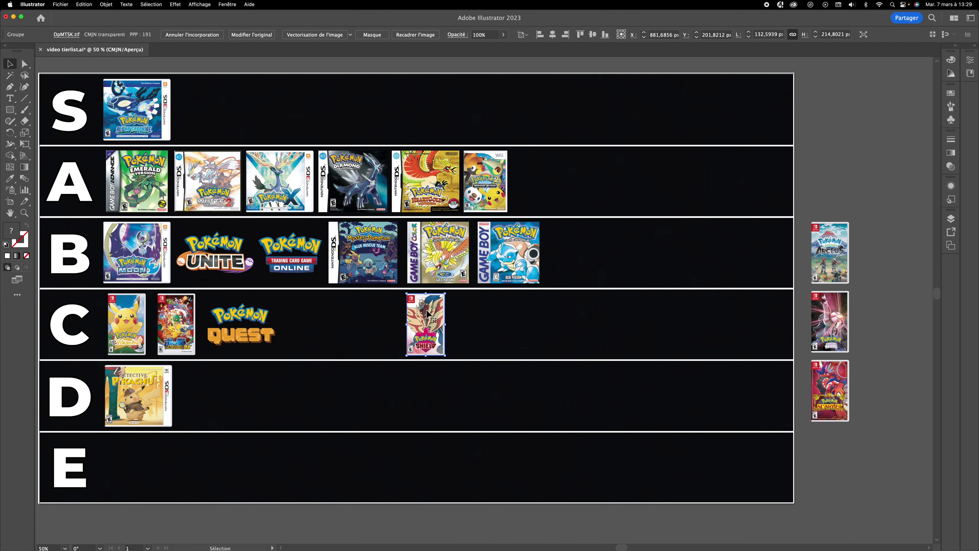
- Move the Pokémon Shield cover from row C into row B, directly after the Mystery Dungeon Blue Rescue Team cover
drag(427, 315, 398, 316)
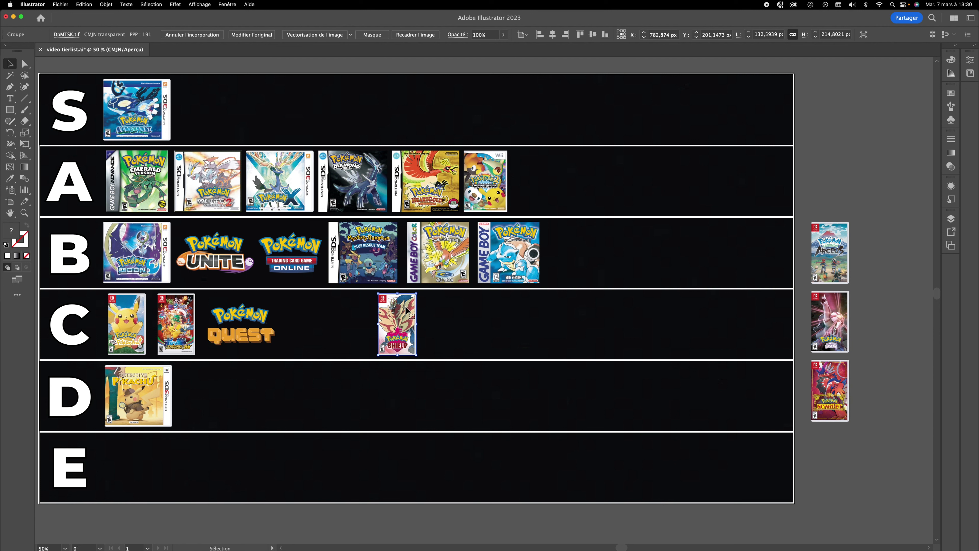
drag(424, 324, 593, 253)
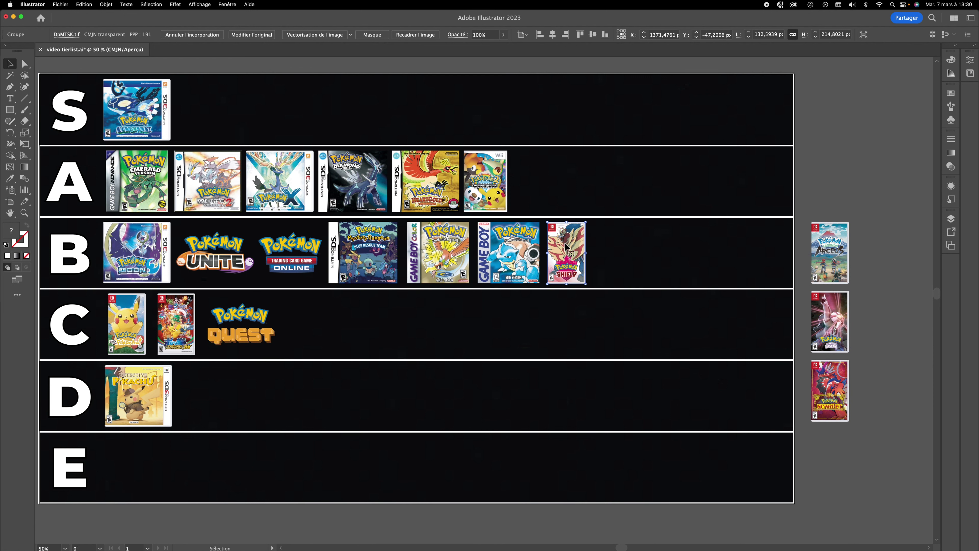
drag(565, 247, 425, 247)
- Shift the Game Boy Color gold cover and the Blue Version cover right in row B to make room for Pokémon Shield
click(455, 251)
shift+click(504, 247)
drag(504, 247, 546, 246)
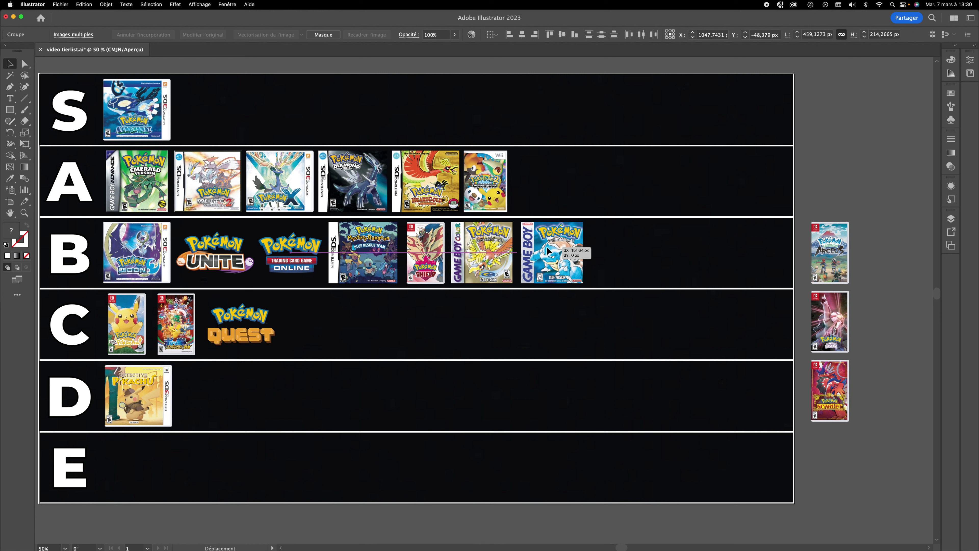
click(419, 245)
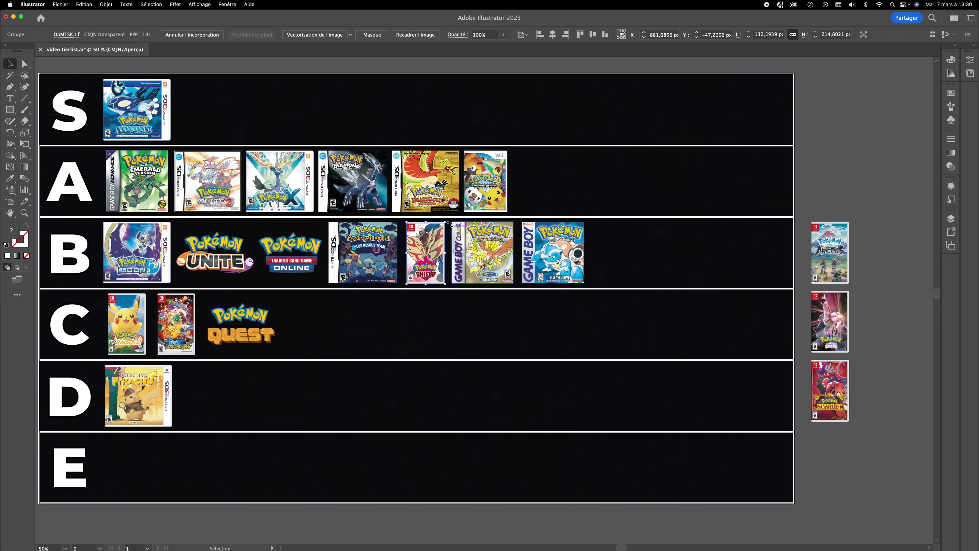
click(339, 71)
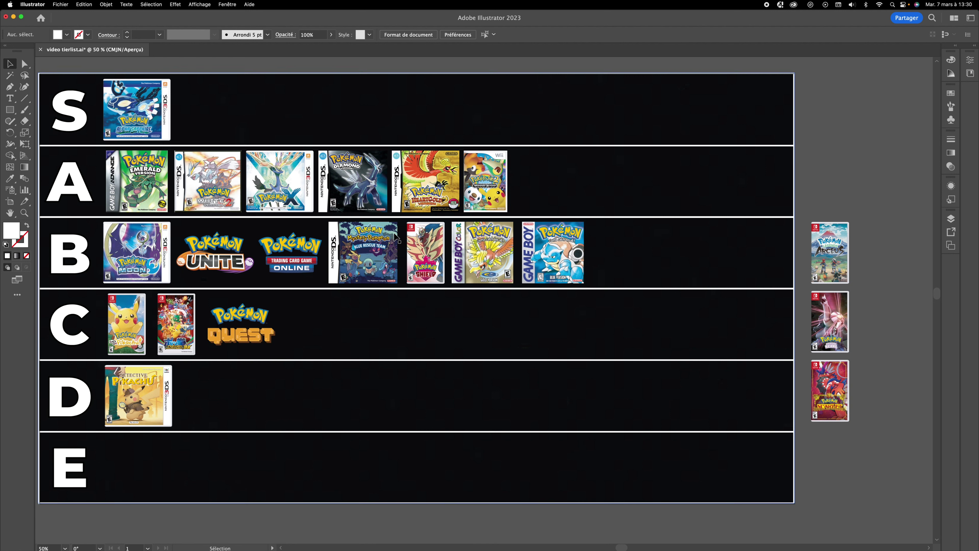
drag(422, 255, 424, 255)
click(808, 193)
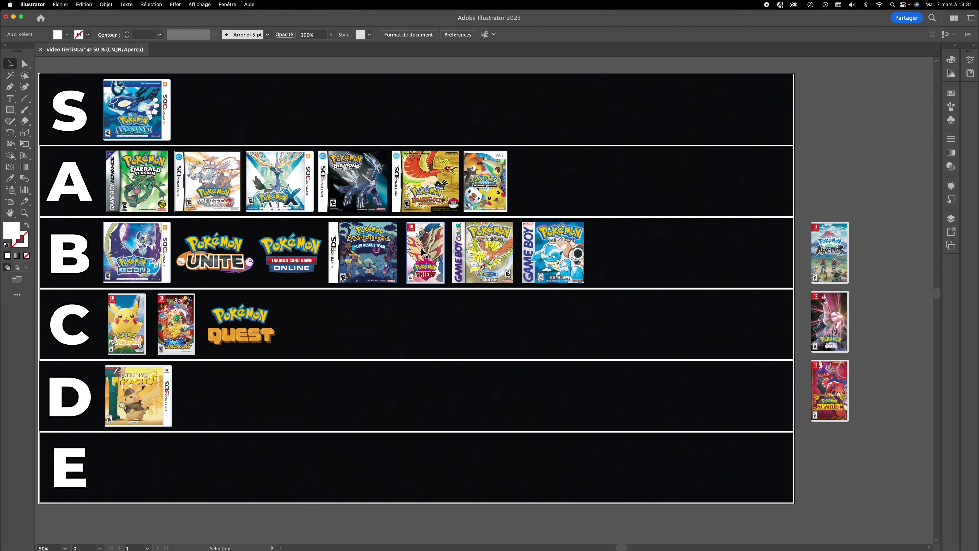
- Place the Pokémon Arceus cover at the start of row D, with the Detective Pikachu cover shifted right beside it
click(842, 257)
drag(836, 256, 197, 398)
shift+click(123, 402)
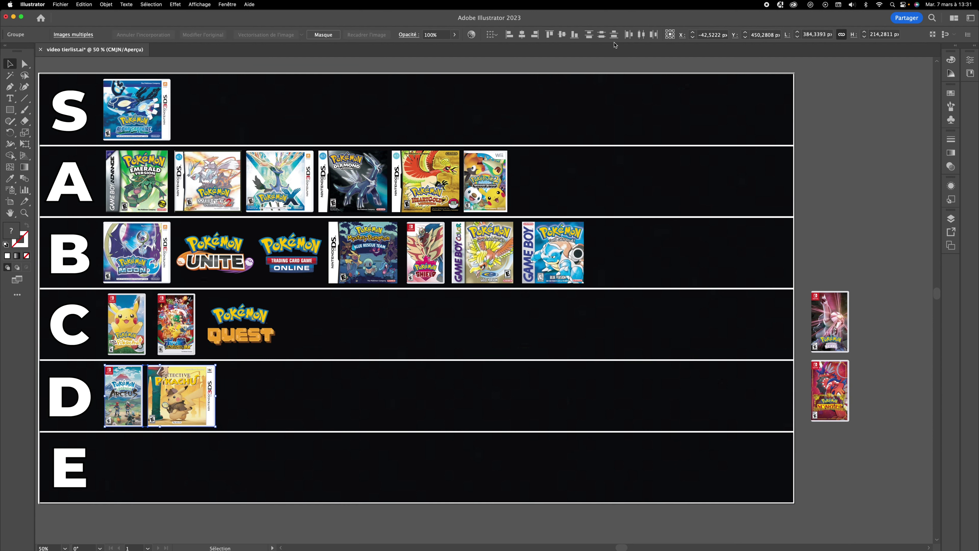
click(595, 60)
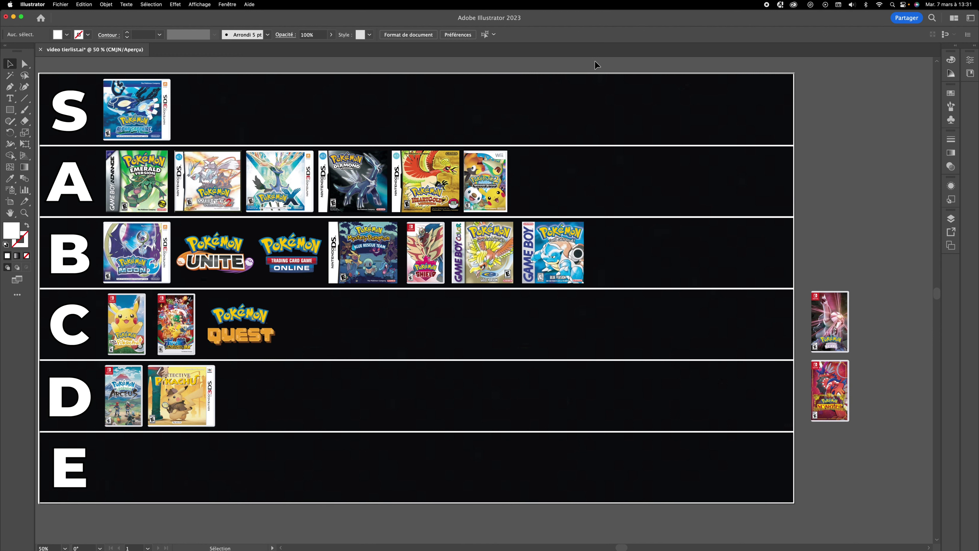
- Insert the Shining Pearl cover in row B between Mystery Dungeon and Shield, with Shield and the two Game Boy covers shifted right
scroll(594, 62, right, 1)
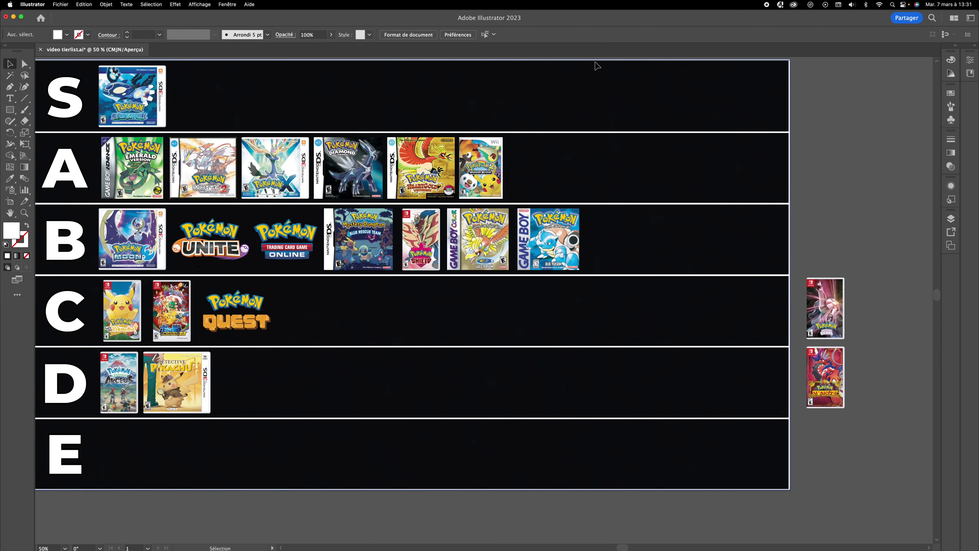
scroll(710, 135, up, 1)
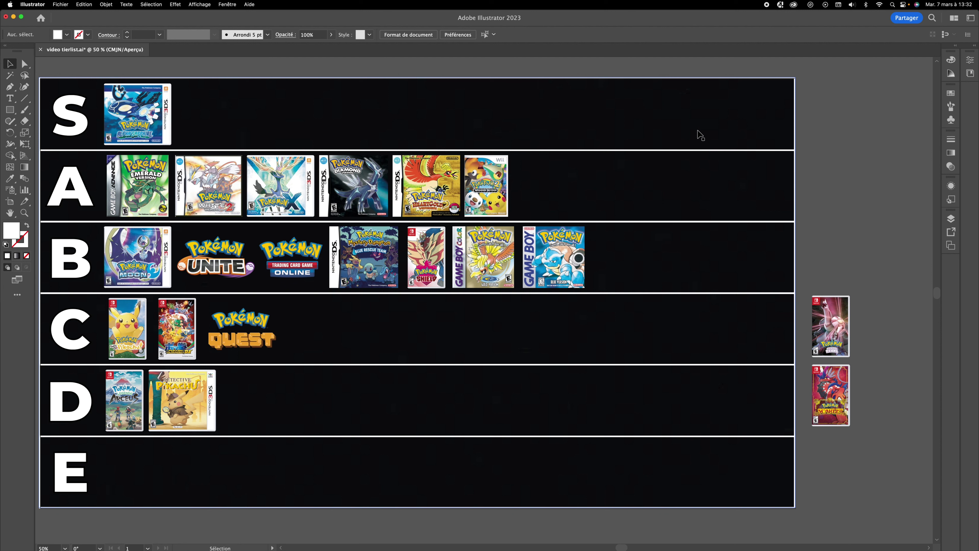
click(127, 399)
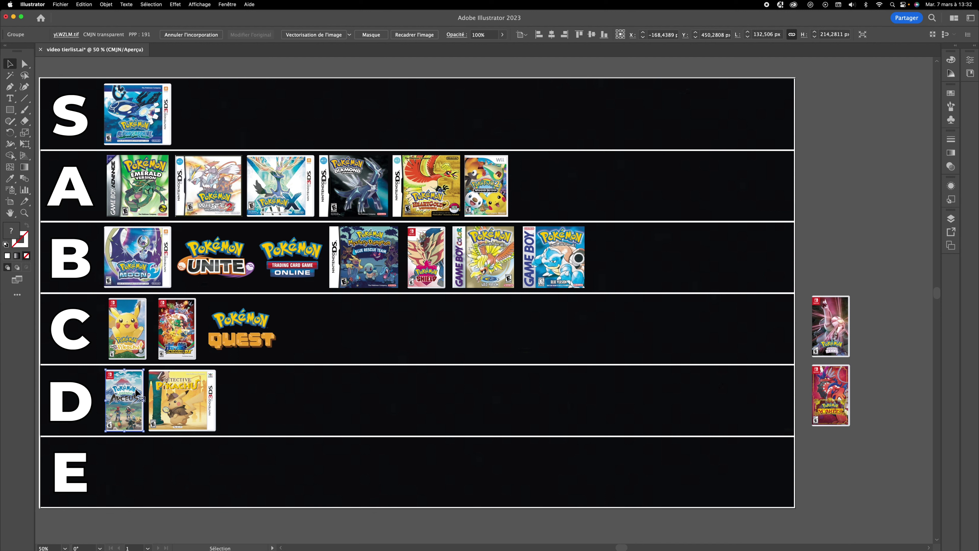
click(842, 349)
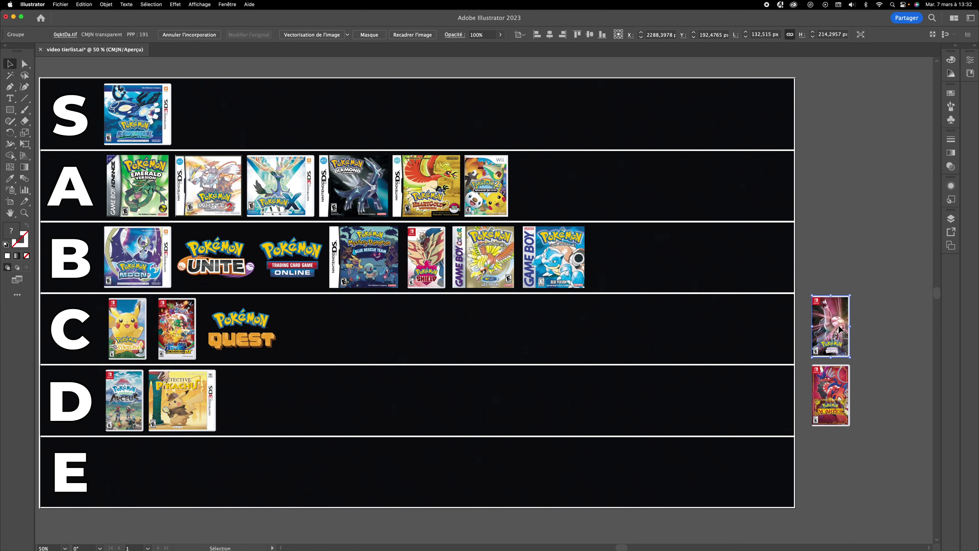
drag(840, 328, 711, 278)
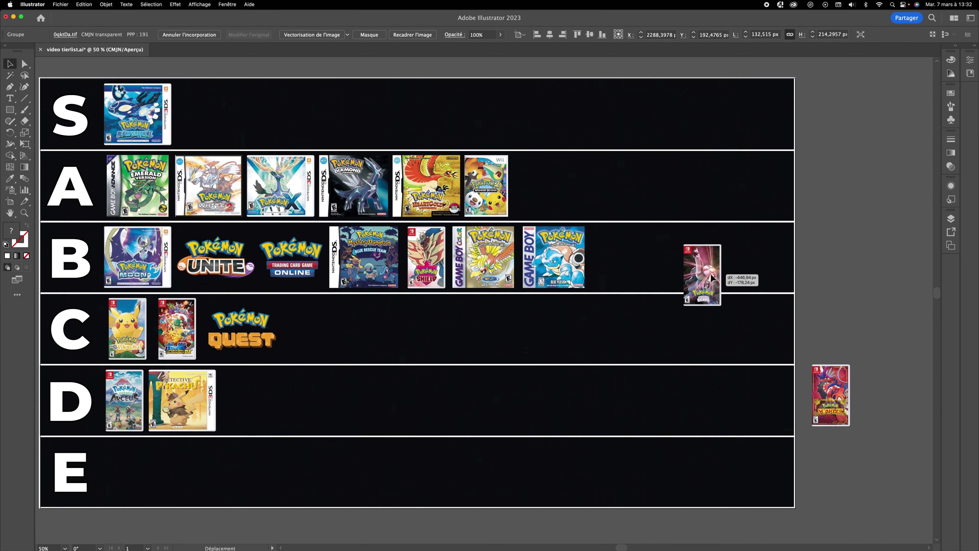
drag(711, 277, 499, 261)
shift+click(476, 256)
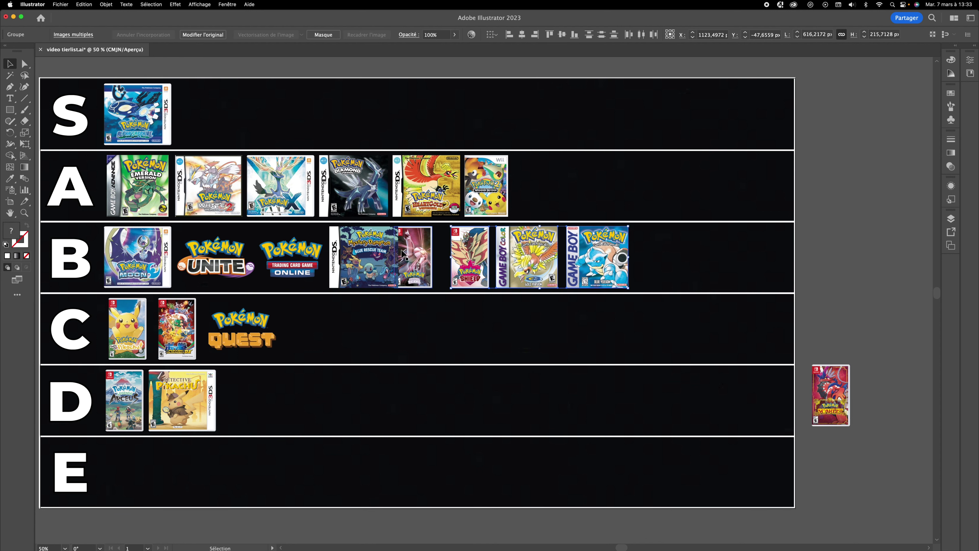
drag(413, 255, 423, 253)
click(449, 66)
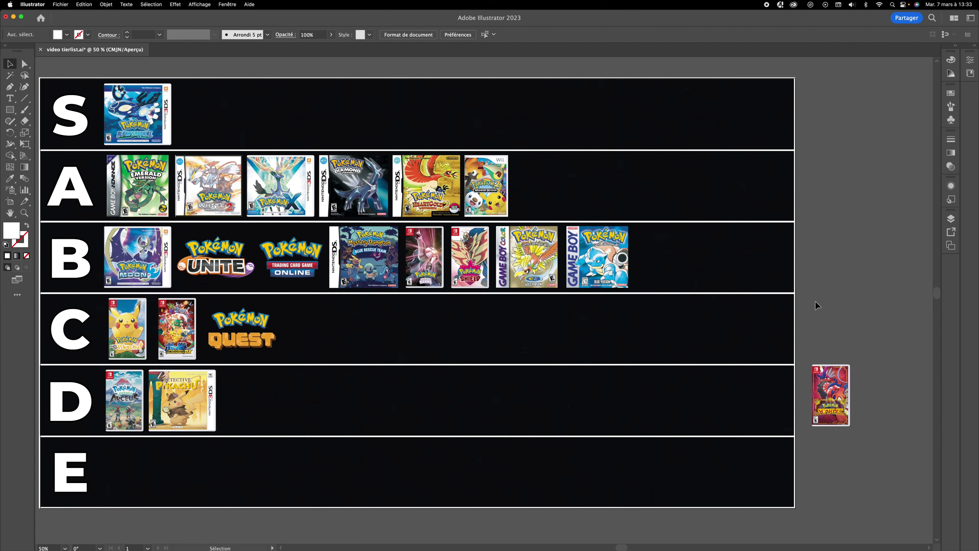
click(833, 410)
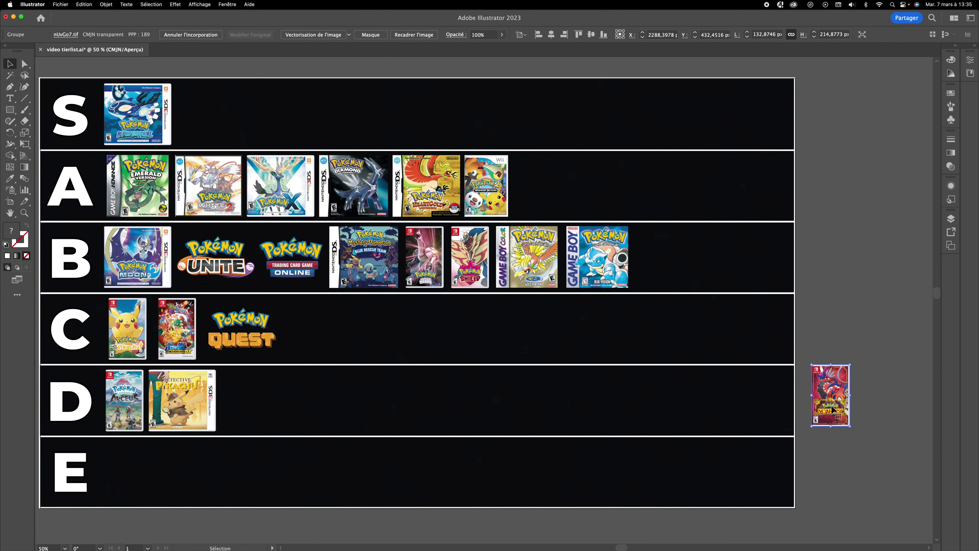
drag(873, 393, 869, 390)
drag(801, 344, 867, 390)
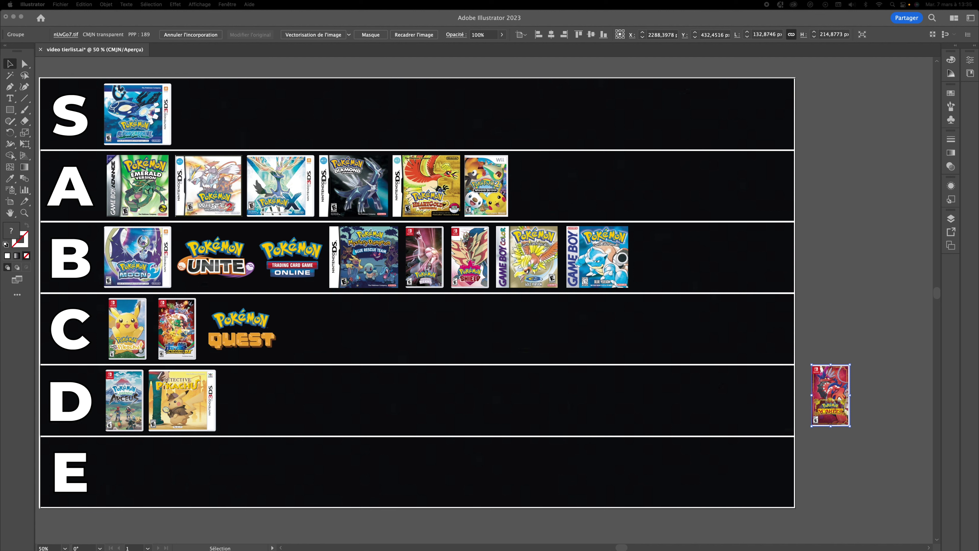
click(817, 325)
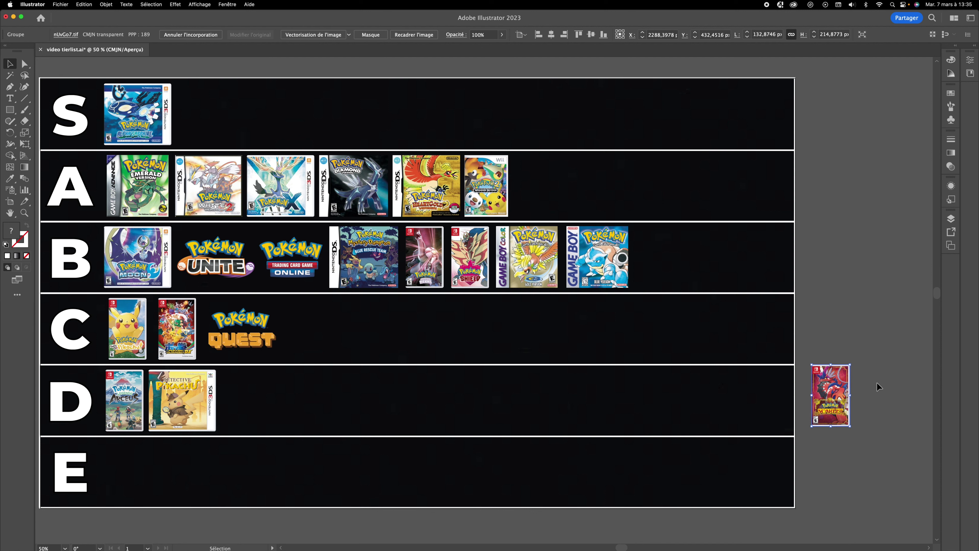
click(833, 461)
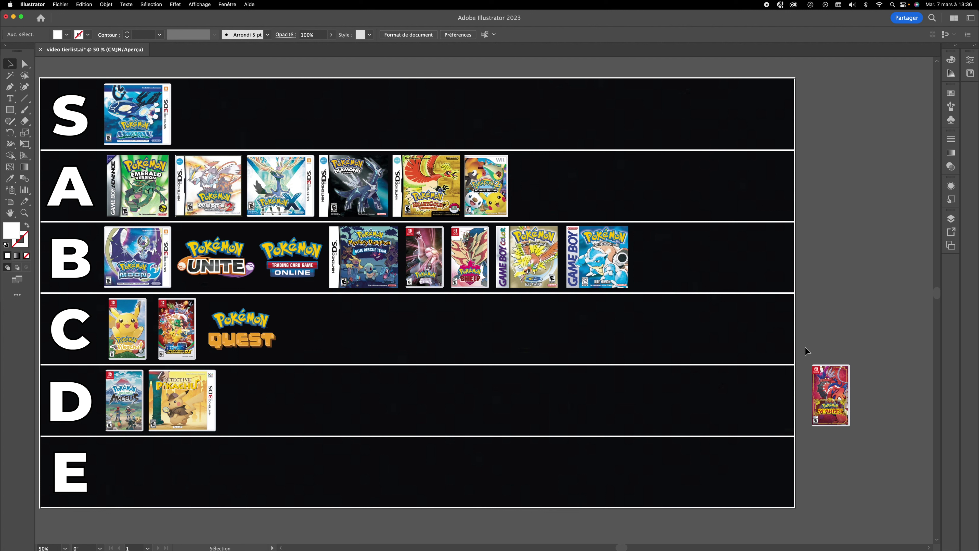
drag(805, 345, 857, 468)
click(807, 358)
- Move the Pokémon Scarlet cover onto the board, over the line between rows C and D
drag(837, 389, 777, 333)
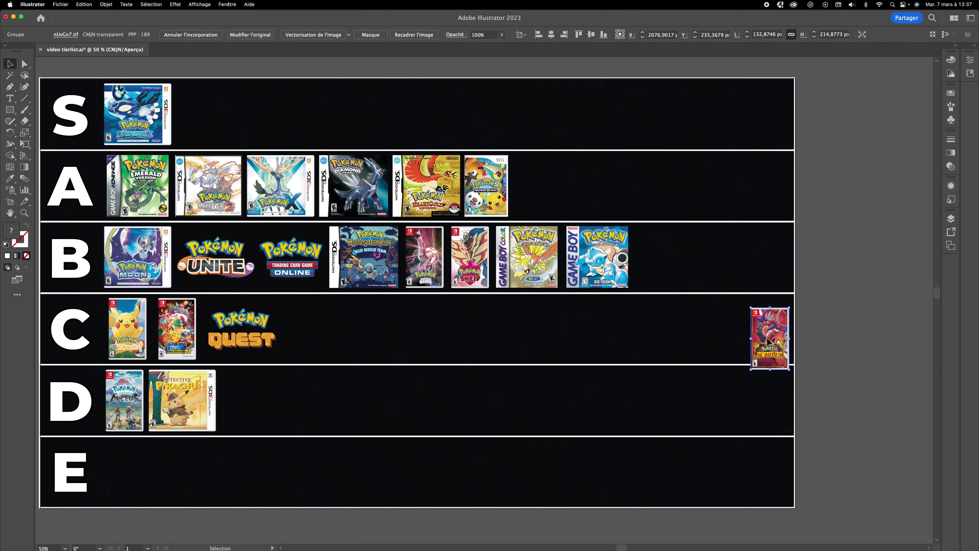
drag(767, 342, 511, 367)
click(144, 107)
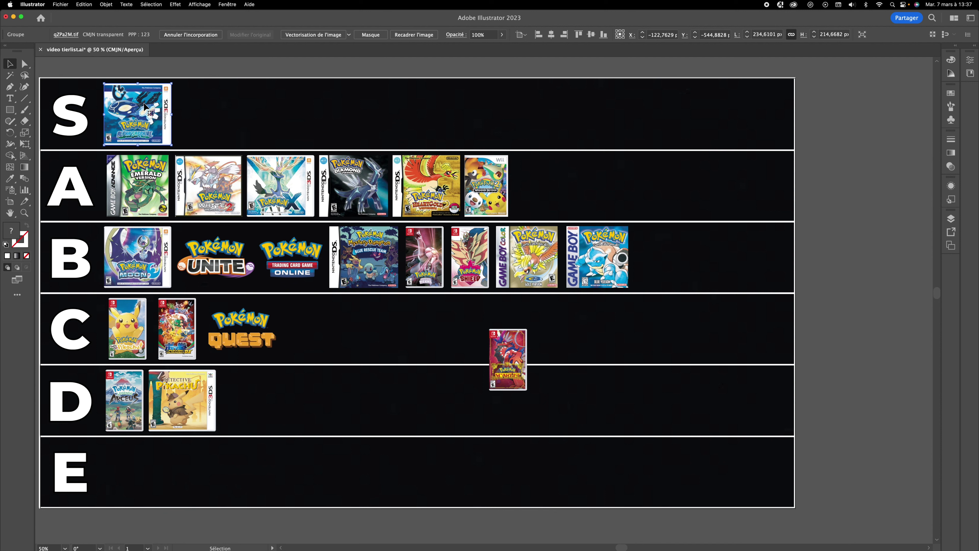
drag(501, 364, 706, 371)
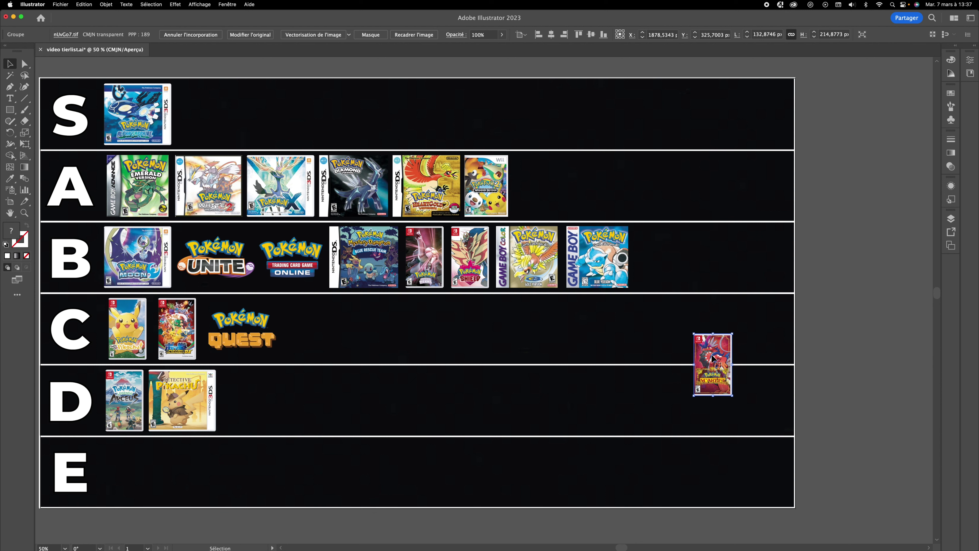
- Place the Pokémon Scarlet cover at the start of row D, with the Arceus and Detective Pikachu covers shifted right
drag(712, 358, 87, 394)
click(123, 409)
shift+click(178, 406)
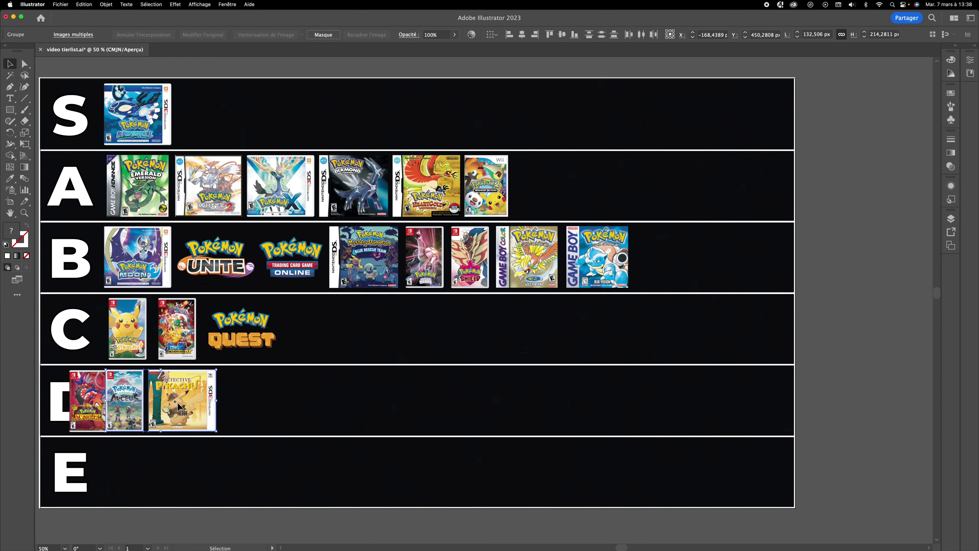
drag(179, 406, 227, 406)
drag(98, 401, 137, 401)
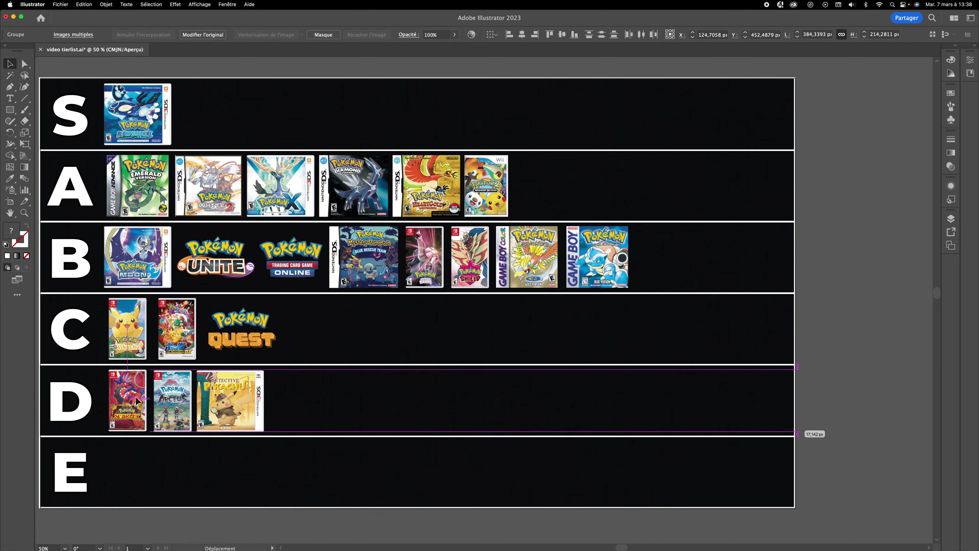
- Try the Pokémon Scarlet cover at the start of row C and select the three items already in that row
drag(137, 401, 108, 328)
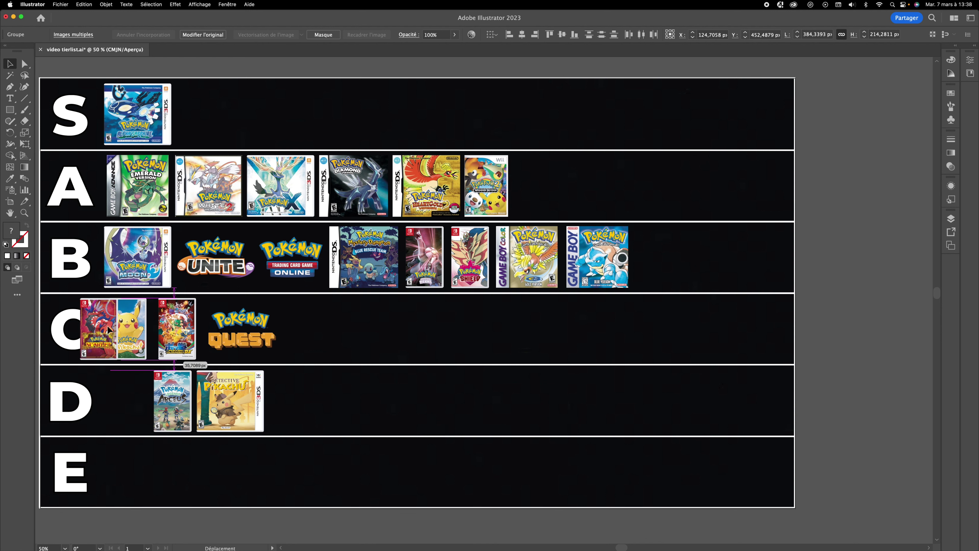
click(132, 332)
shift+click(176, 330)
shift+click(241, 330)
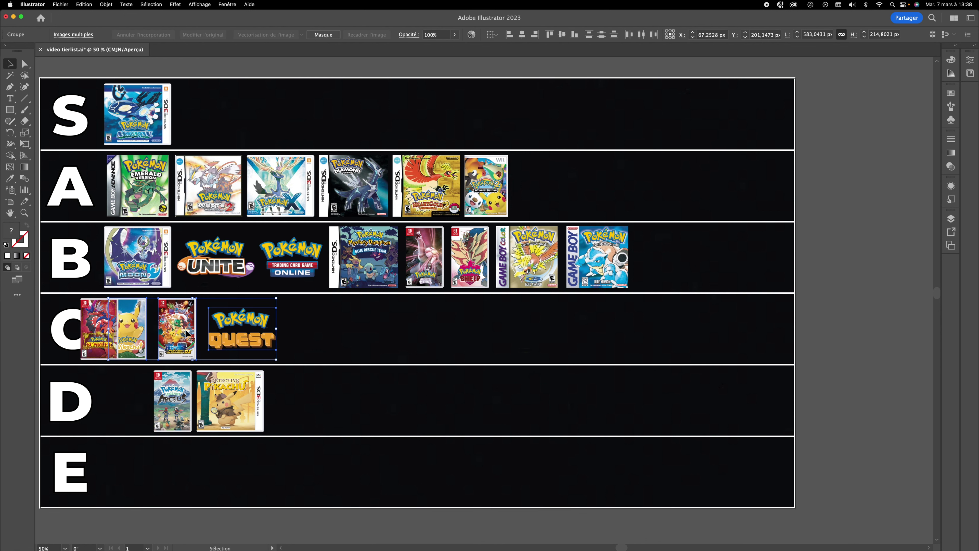
- Return the Pokémon Scarlet cover to the start of row D and close up the Arceus and Detective Pikachu covers beside it
drag(112, 322, 135, 404)
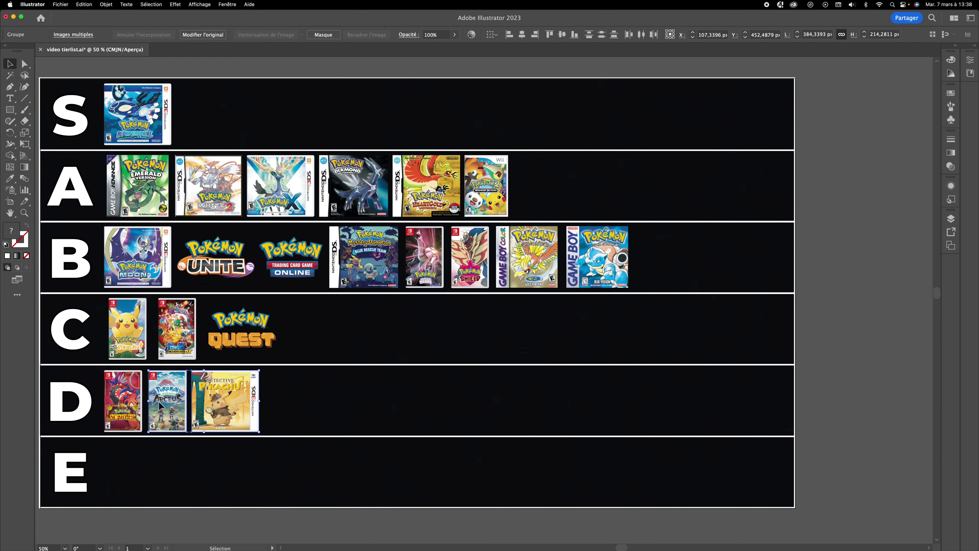
click(169, 482)
drag(169, 409, 168, 410)
click(244, 522)
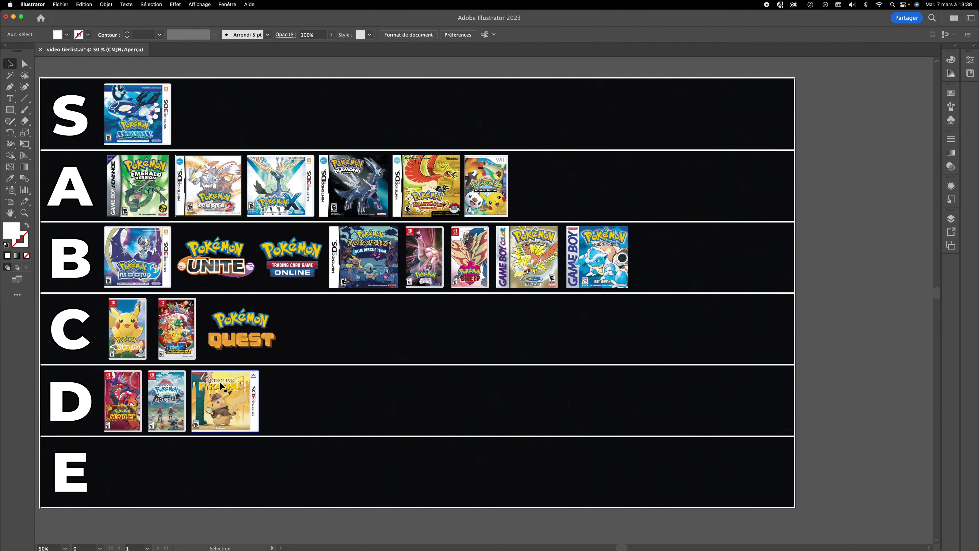
click(228, 401)
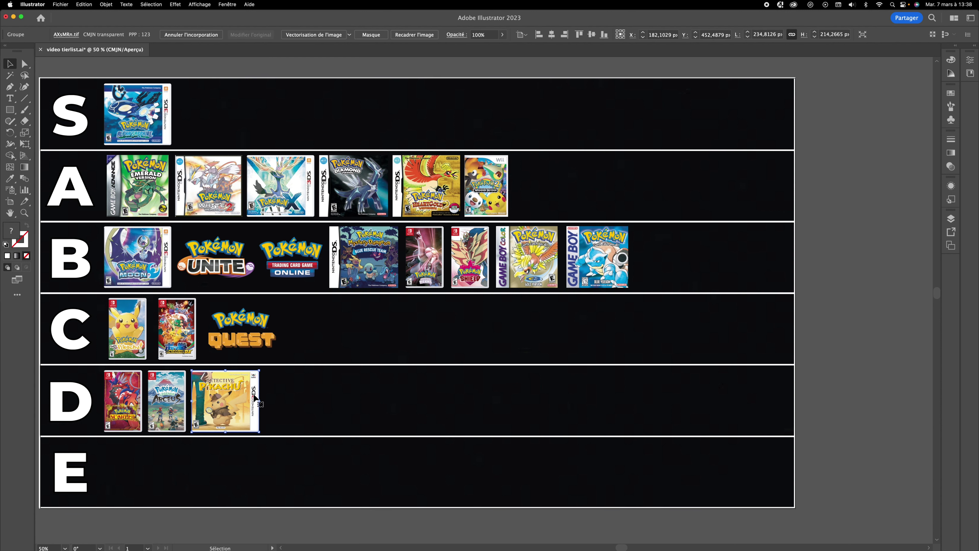
click(123, 404)
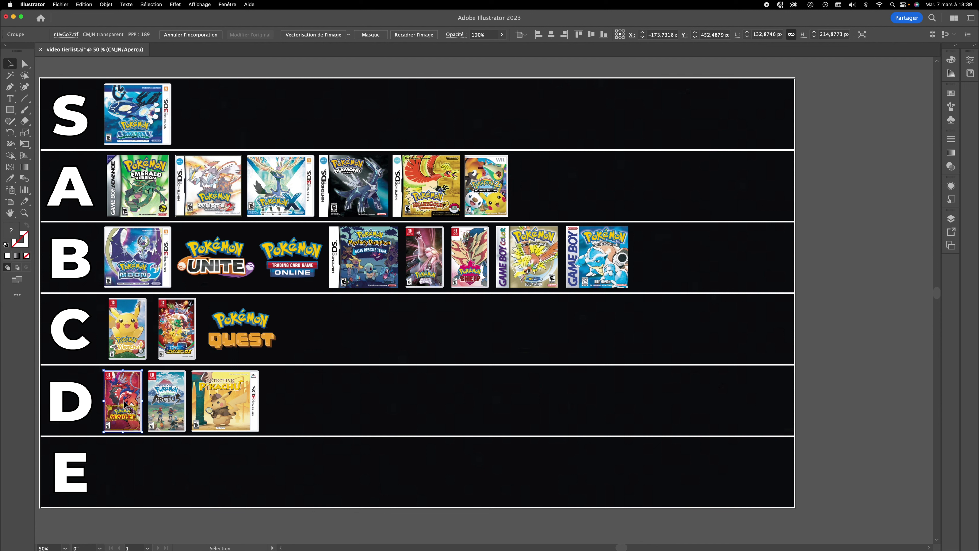
scroll(393, 485, left, 3)
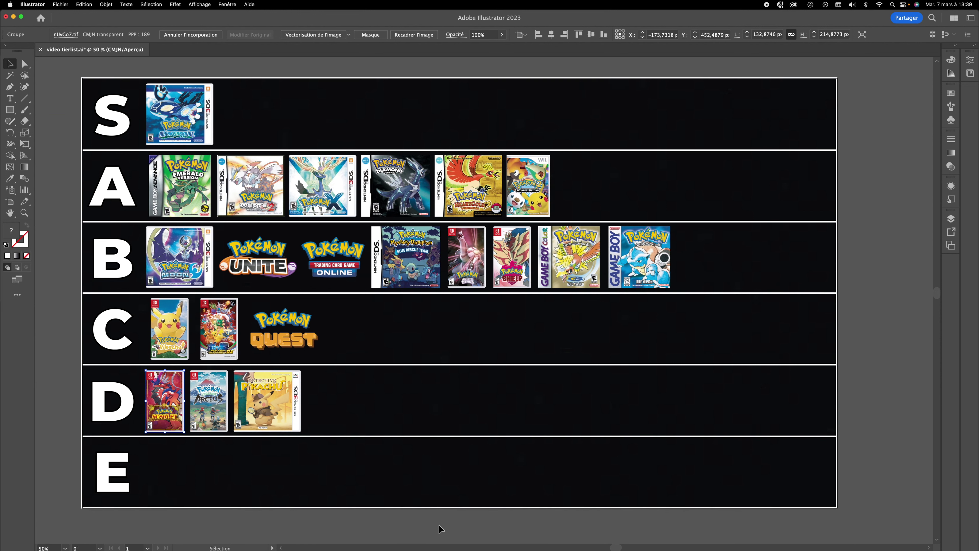
click(437, 525)
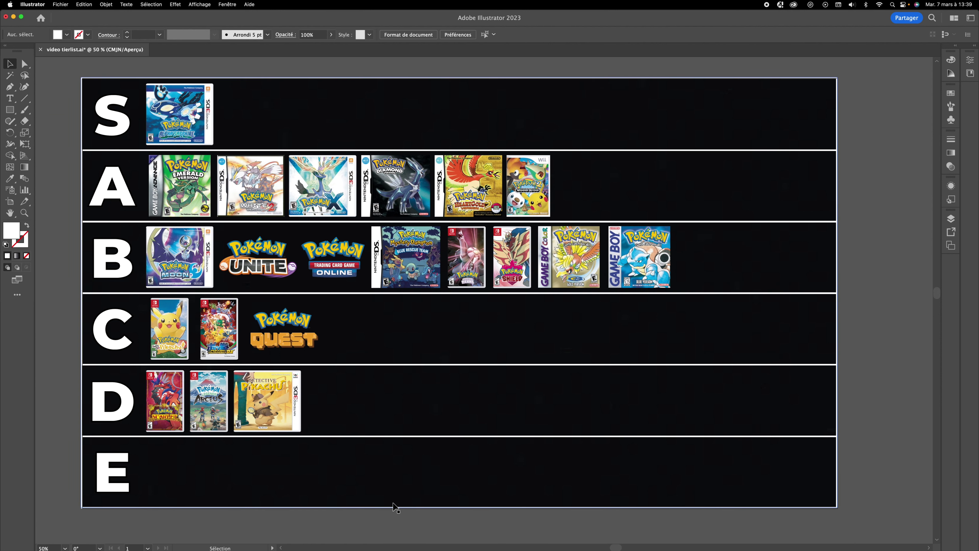